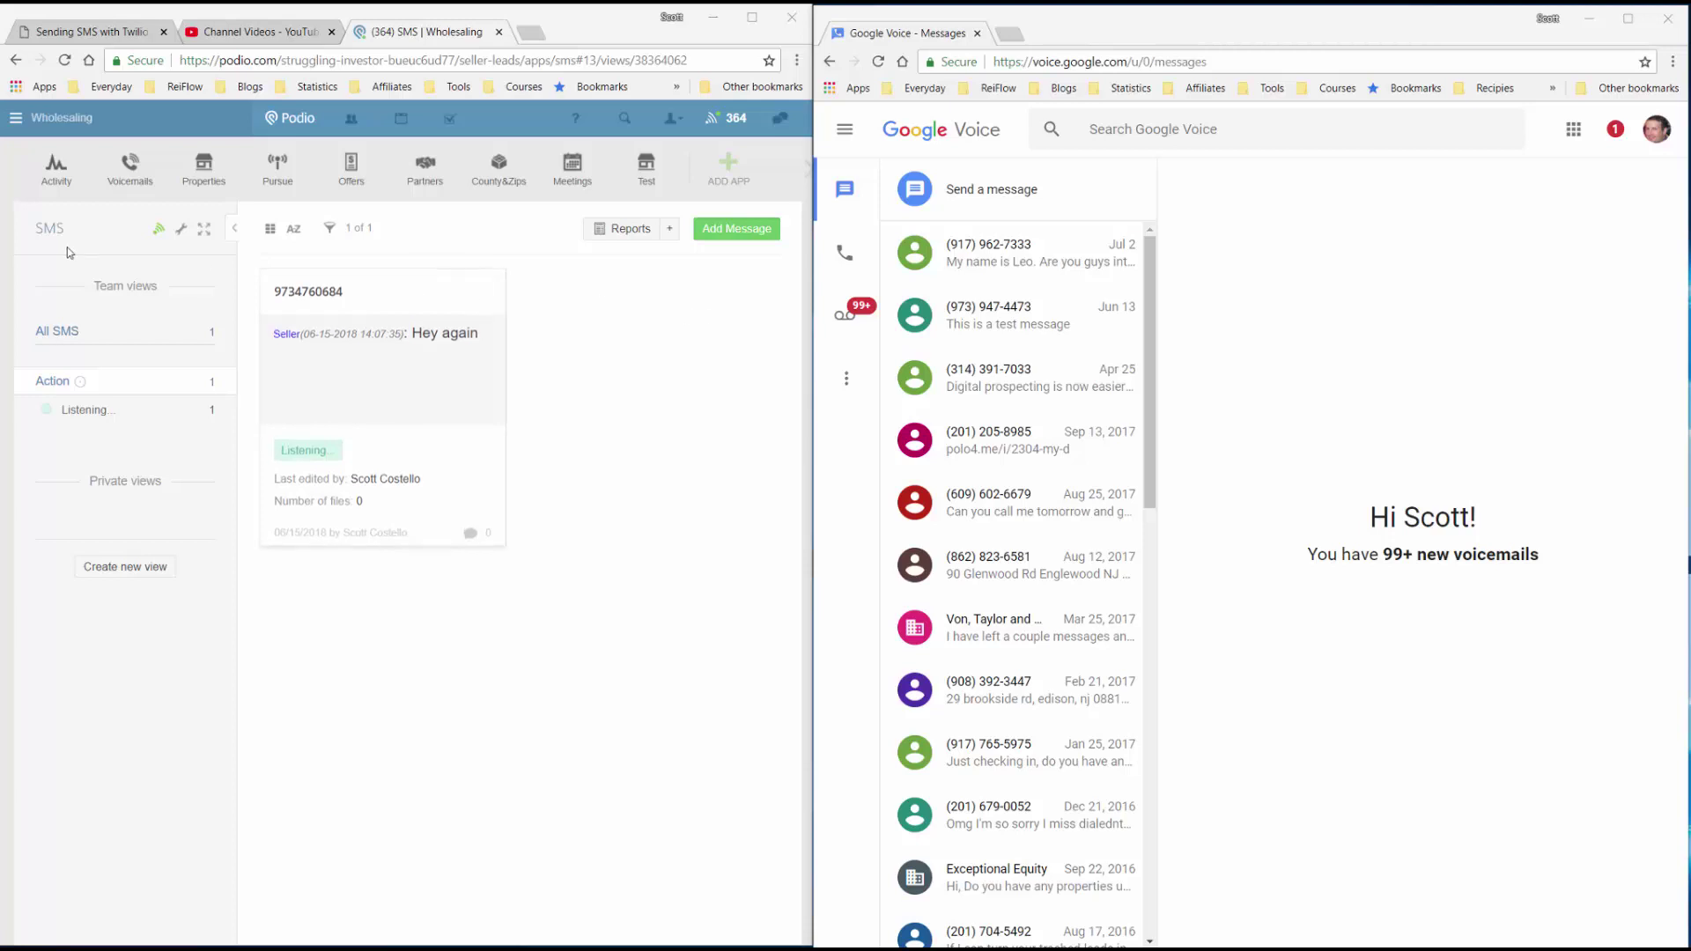
# Save a new SMS item to the seller's number: 'Hey, Do you mind if I ask you some questions about your house?'.
pyautogui.click(732, 230)
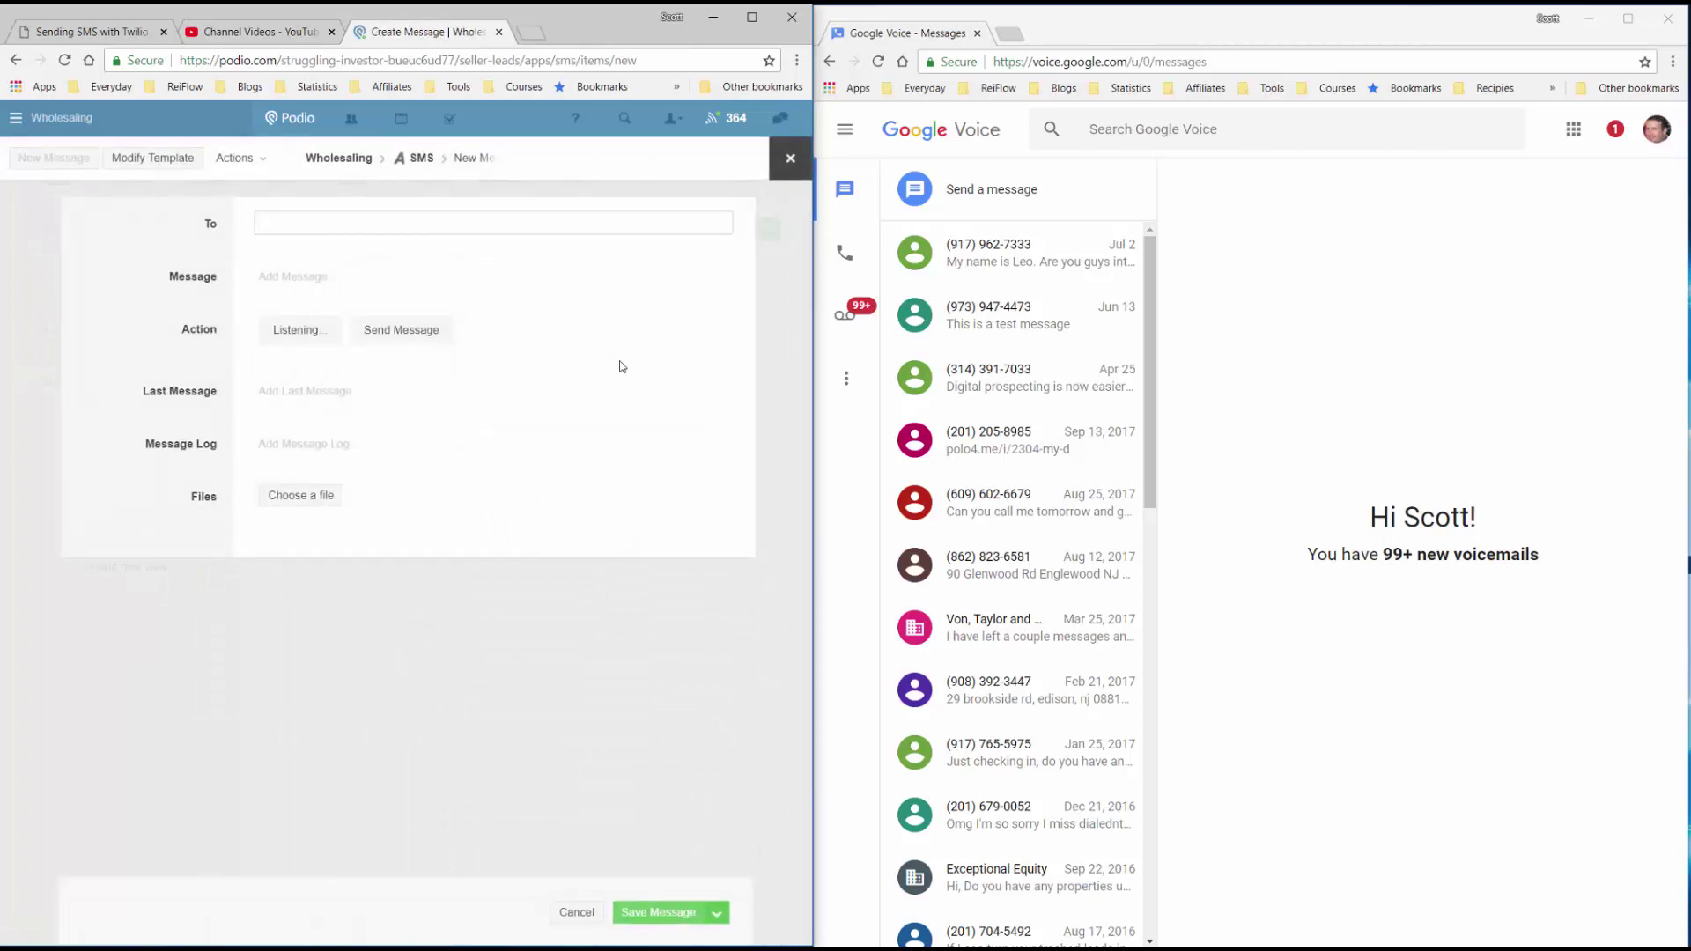
pyautogui.click(455, 293)
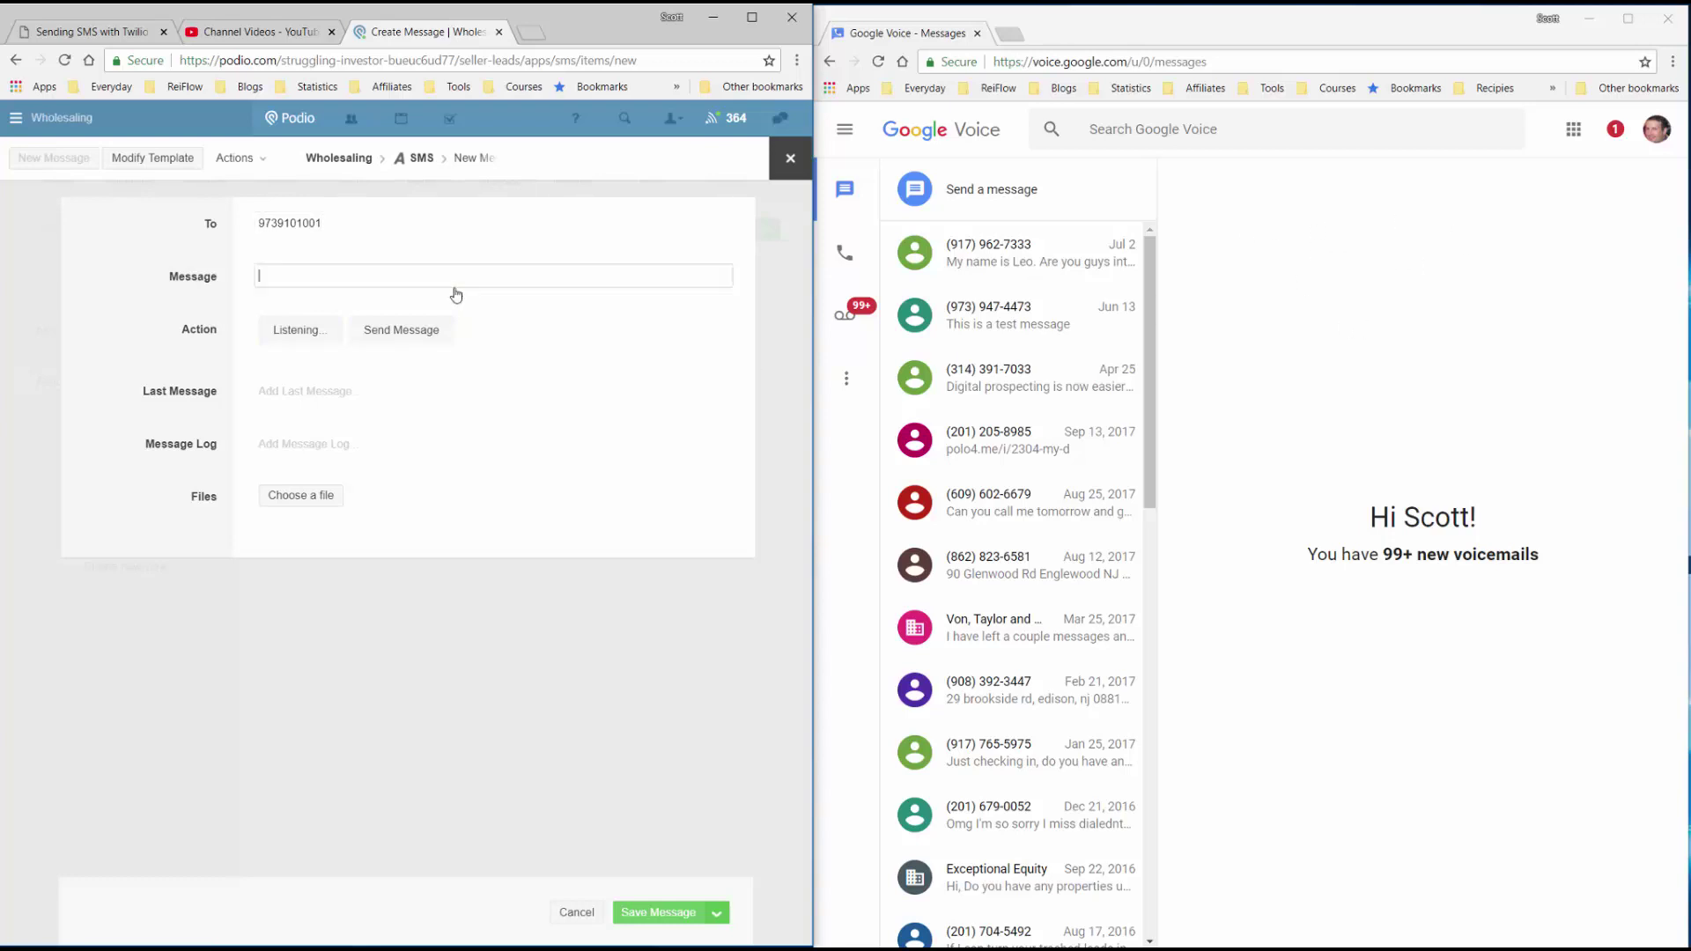
pyautogui.write('Hey, Do you mind if I ask you some questions about your hous')
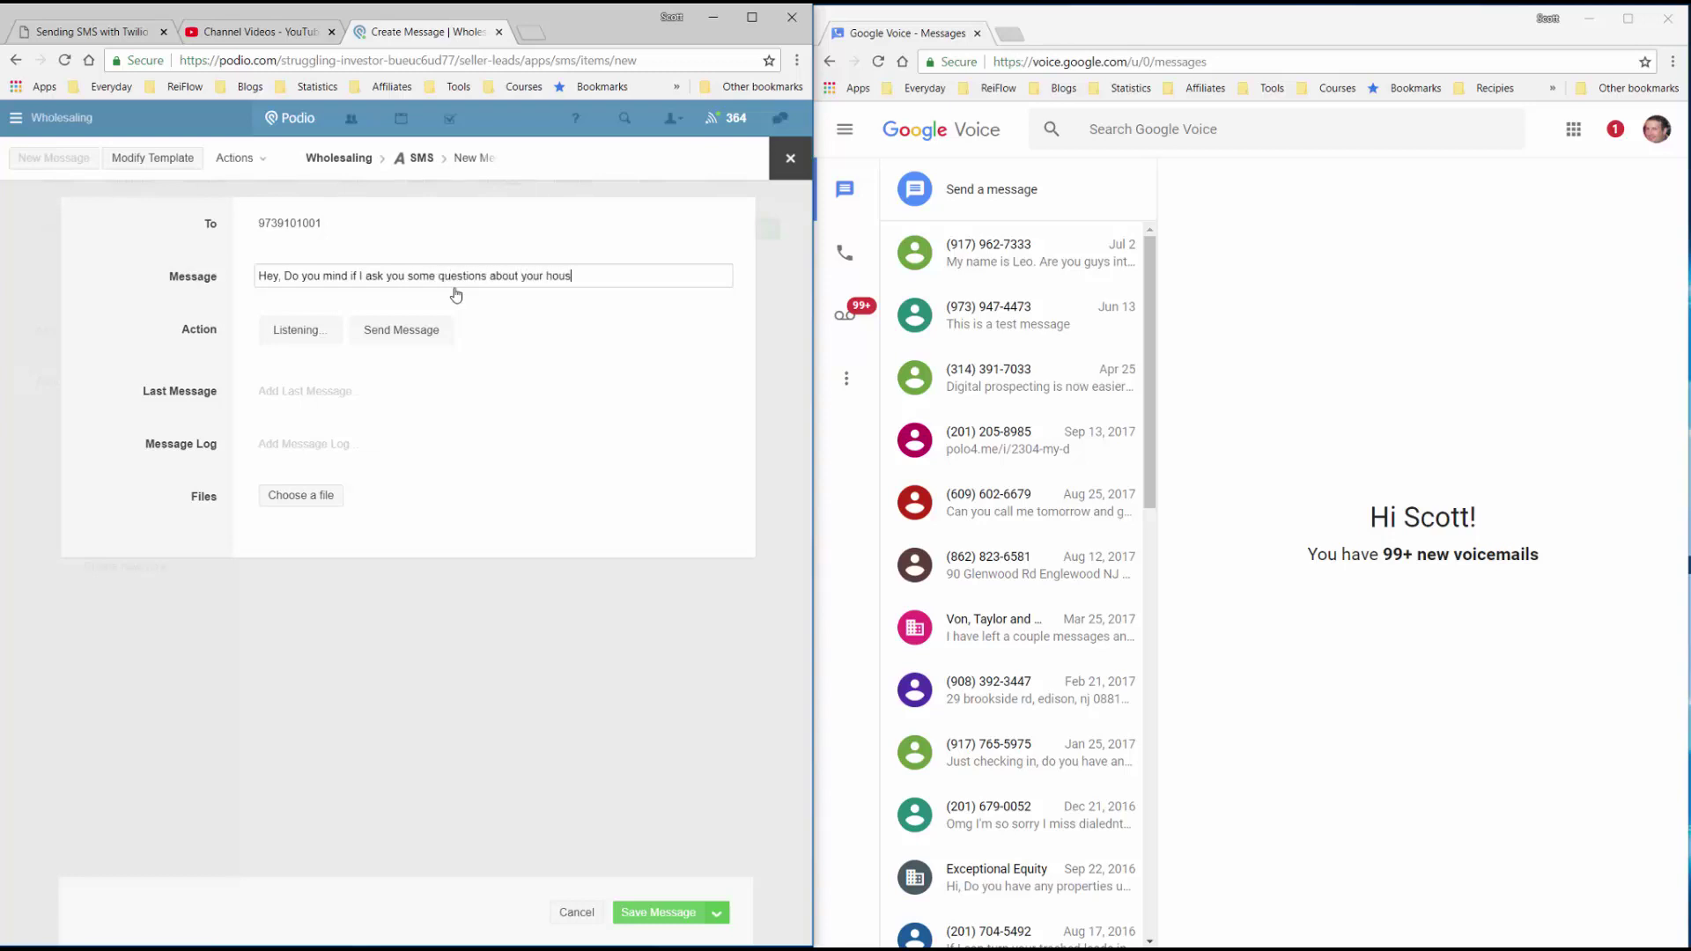
pyautogui.write('e?')
pyautogui.click(655, 912)
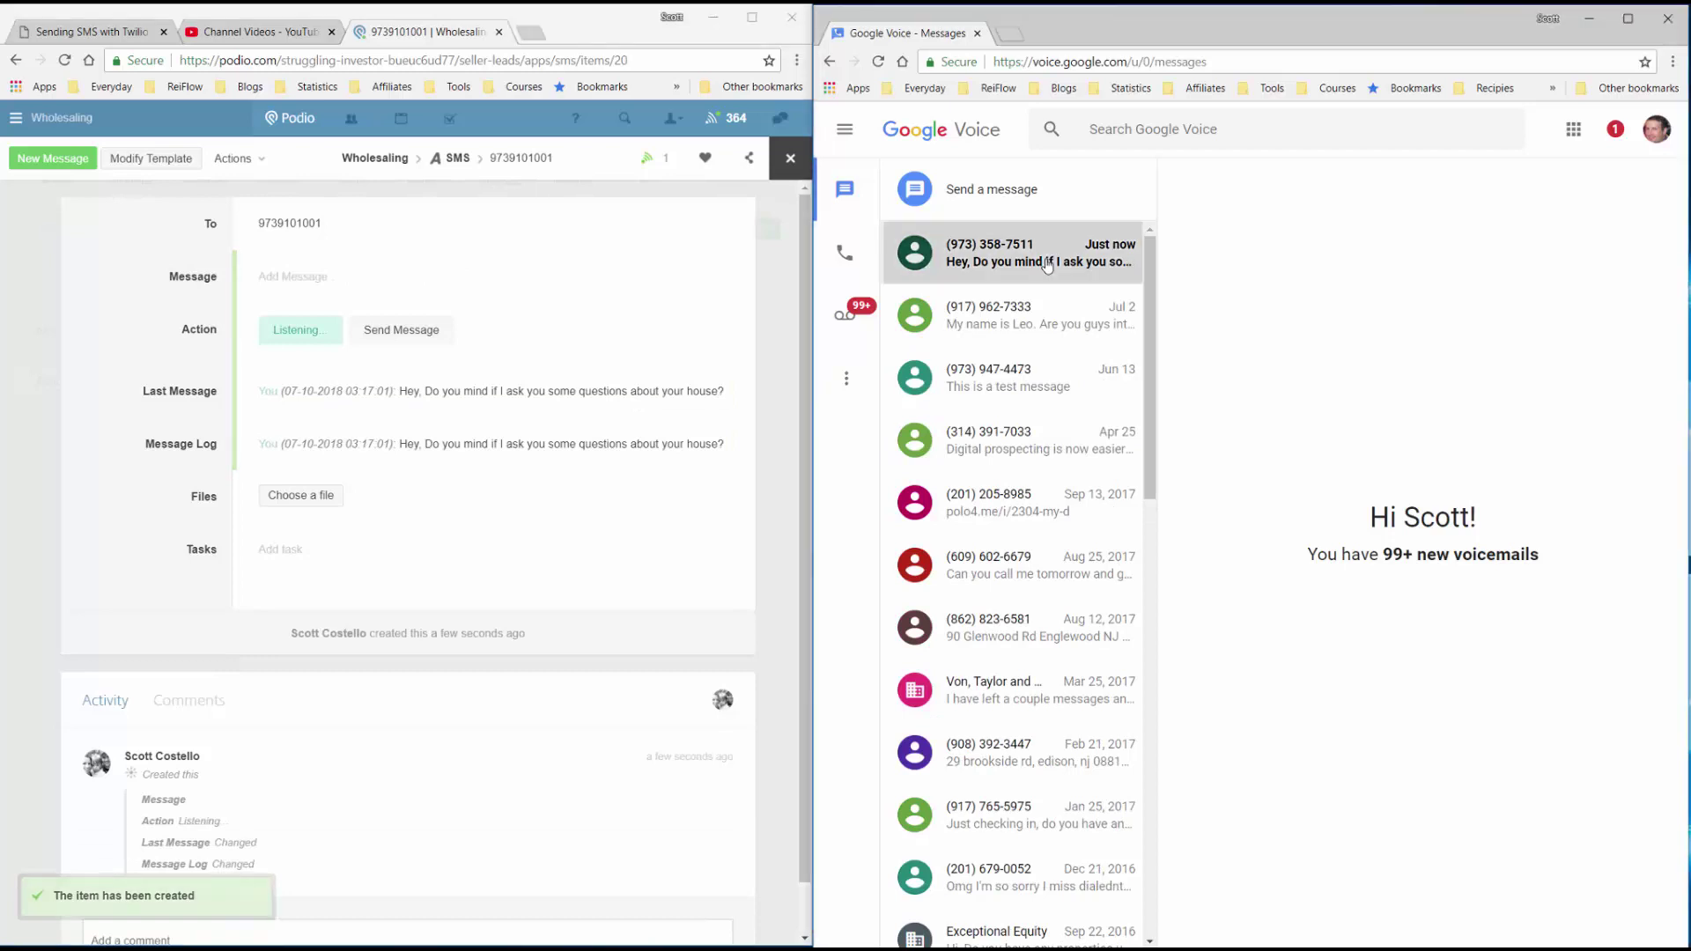
# In the seller's Google Voice conversation, send the reply 'Sure, no problem. What would you like to know?'.
pyautogui.click(1046, 264)
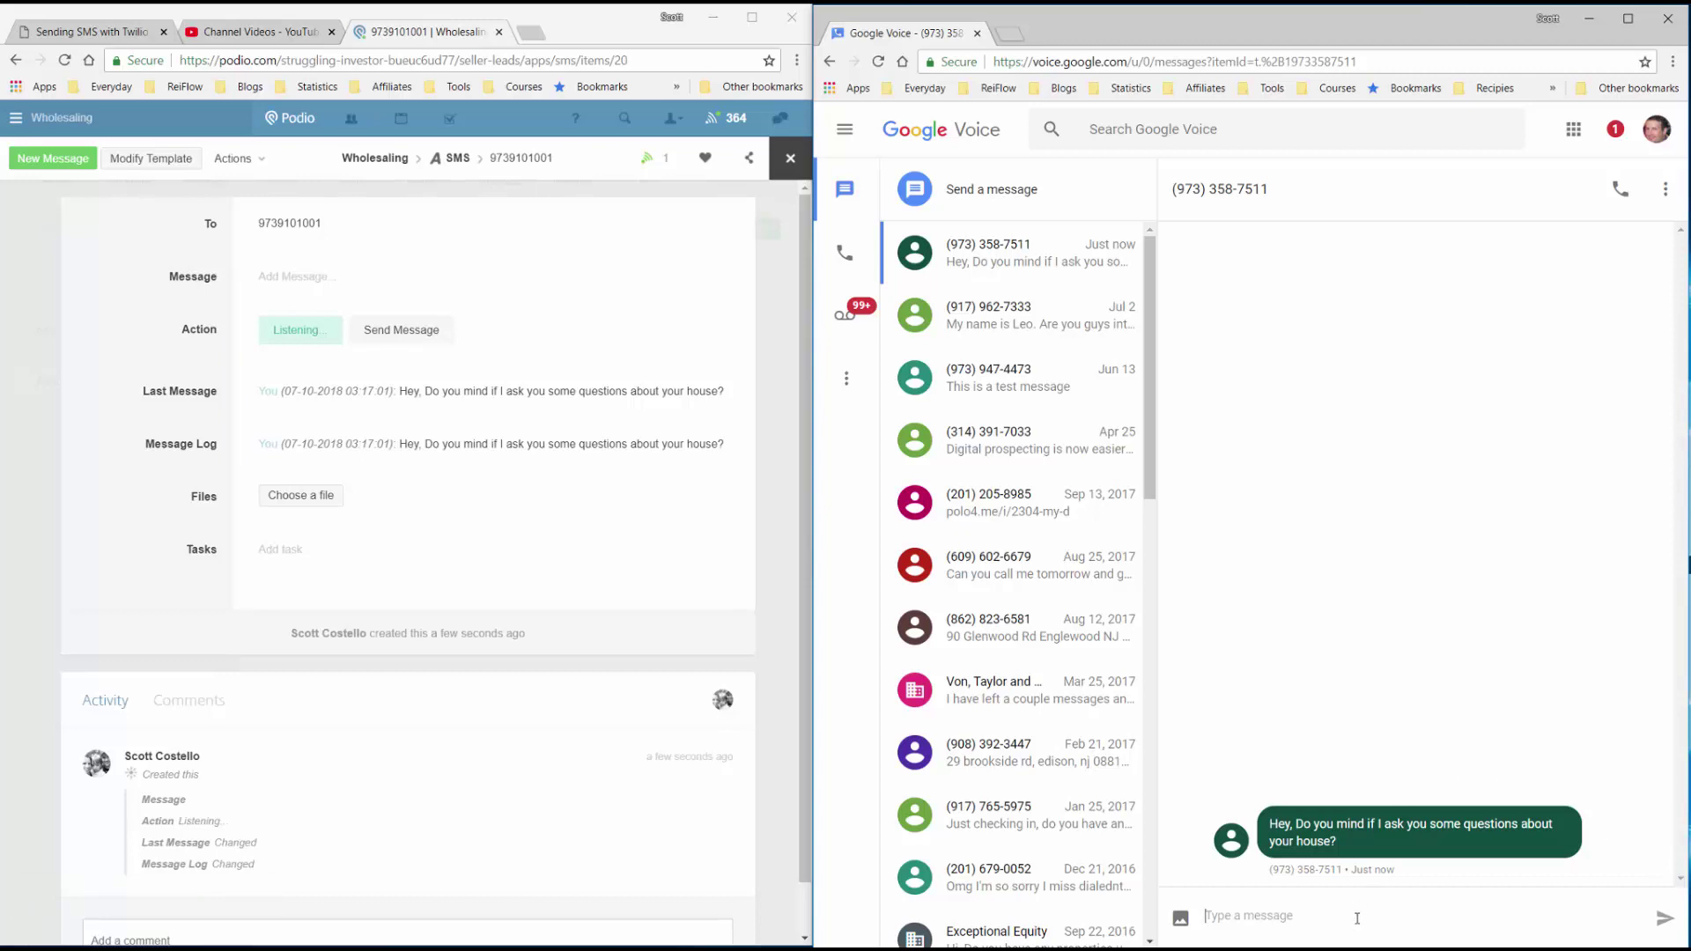
pyautogui.write('Sure, no problem.  What would you like to know?')
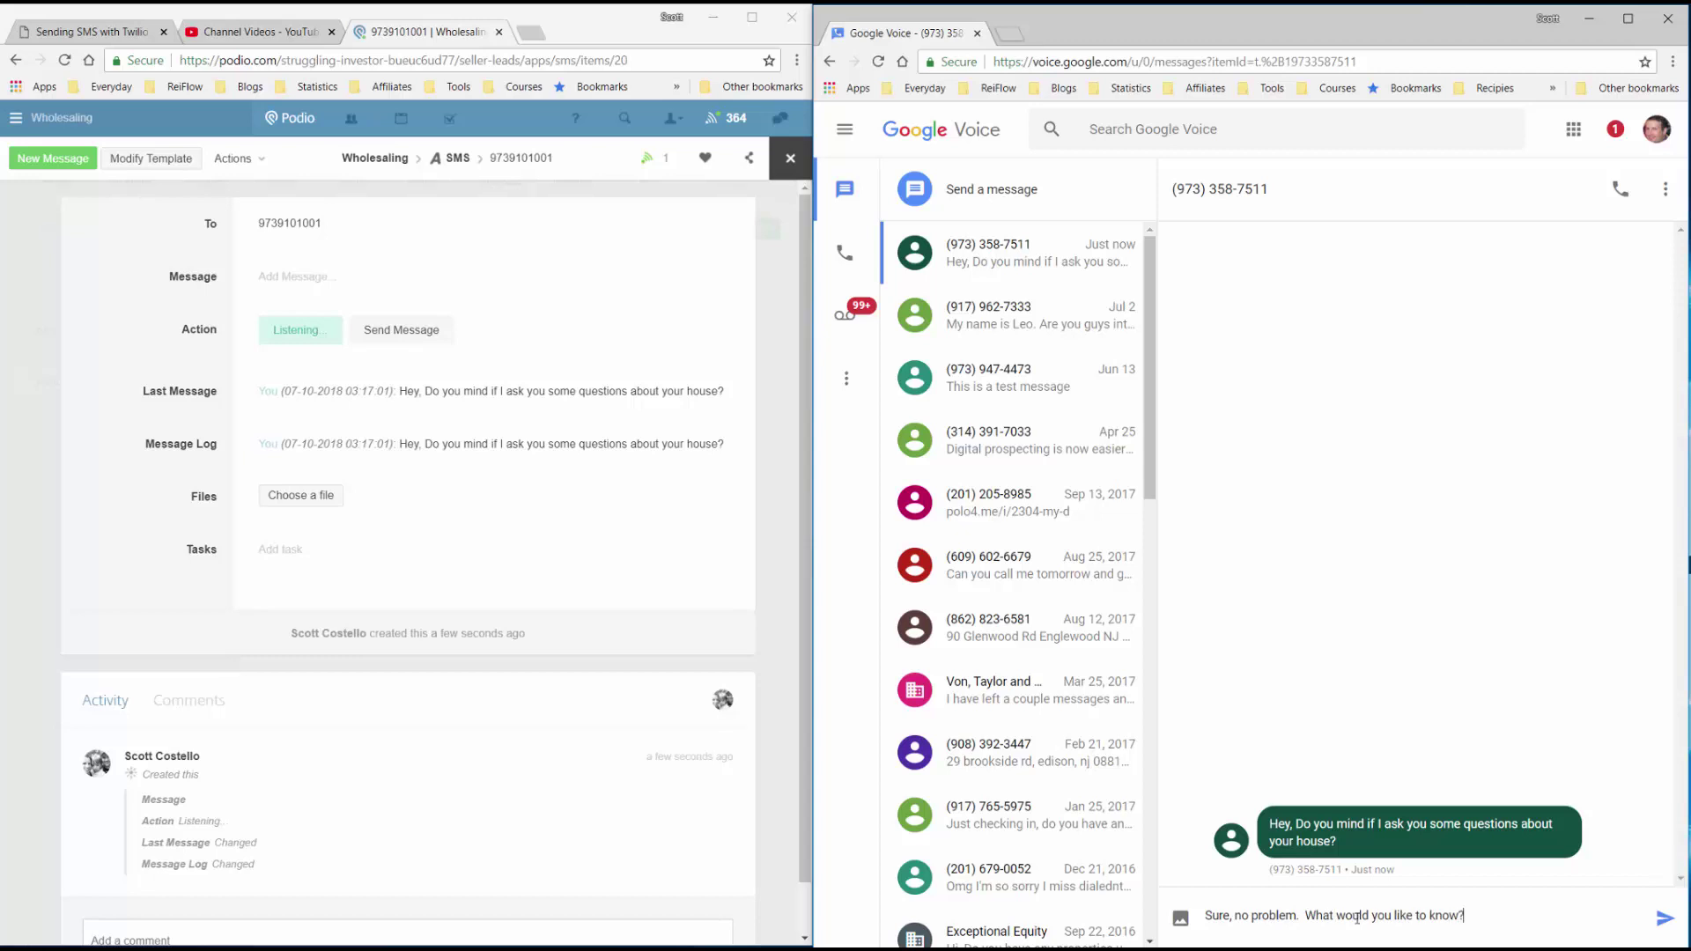
pyautogui.click(1664, 919)
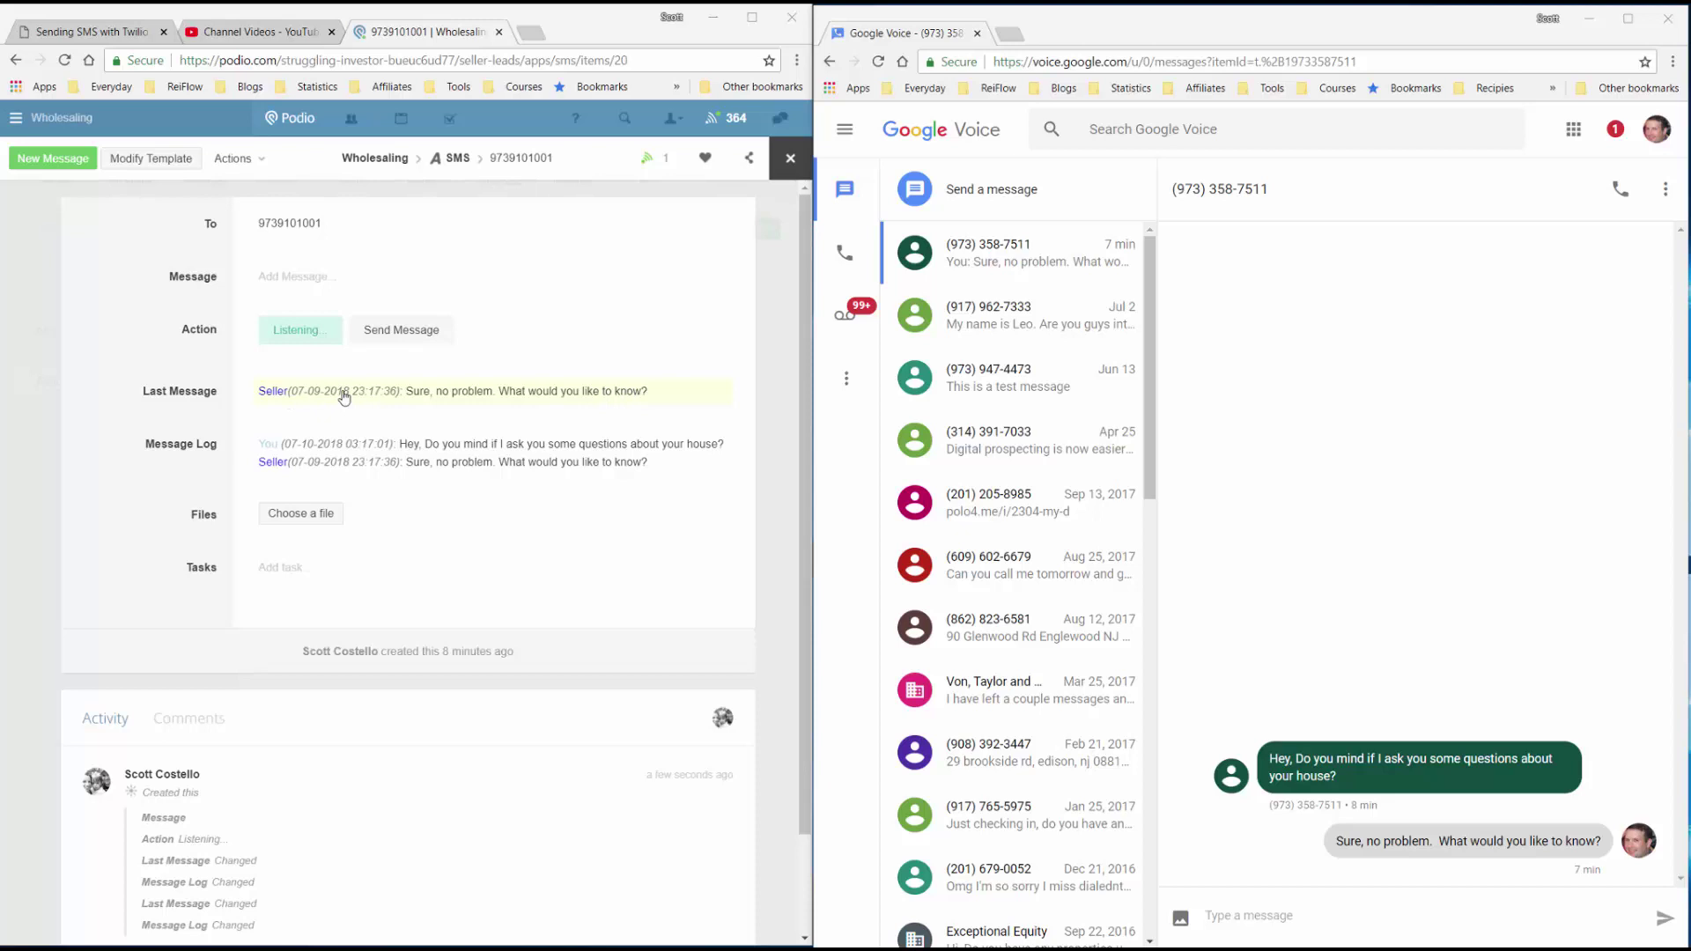
# Close the SMS item and switch the SMS list to Table layout.
pyautogui.click(791, 159)
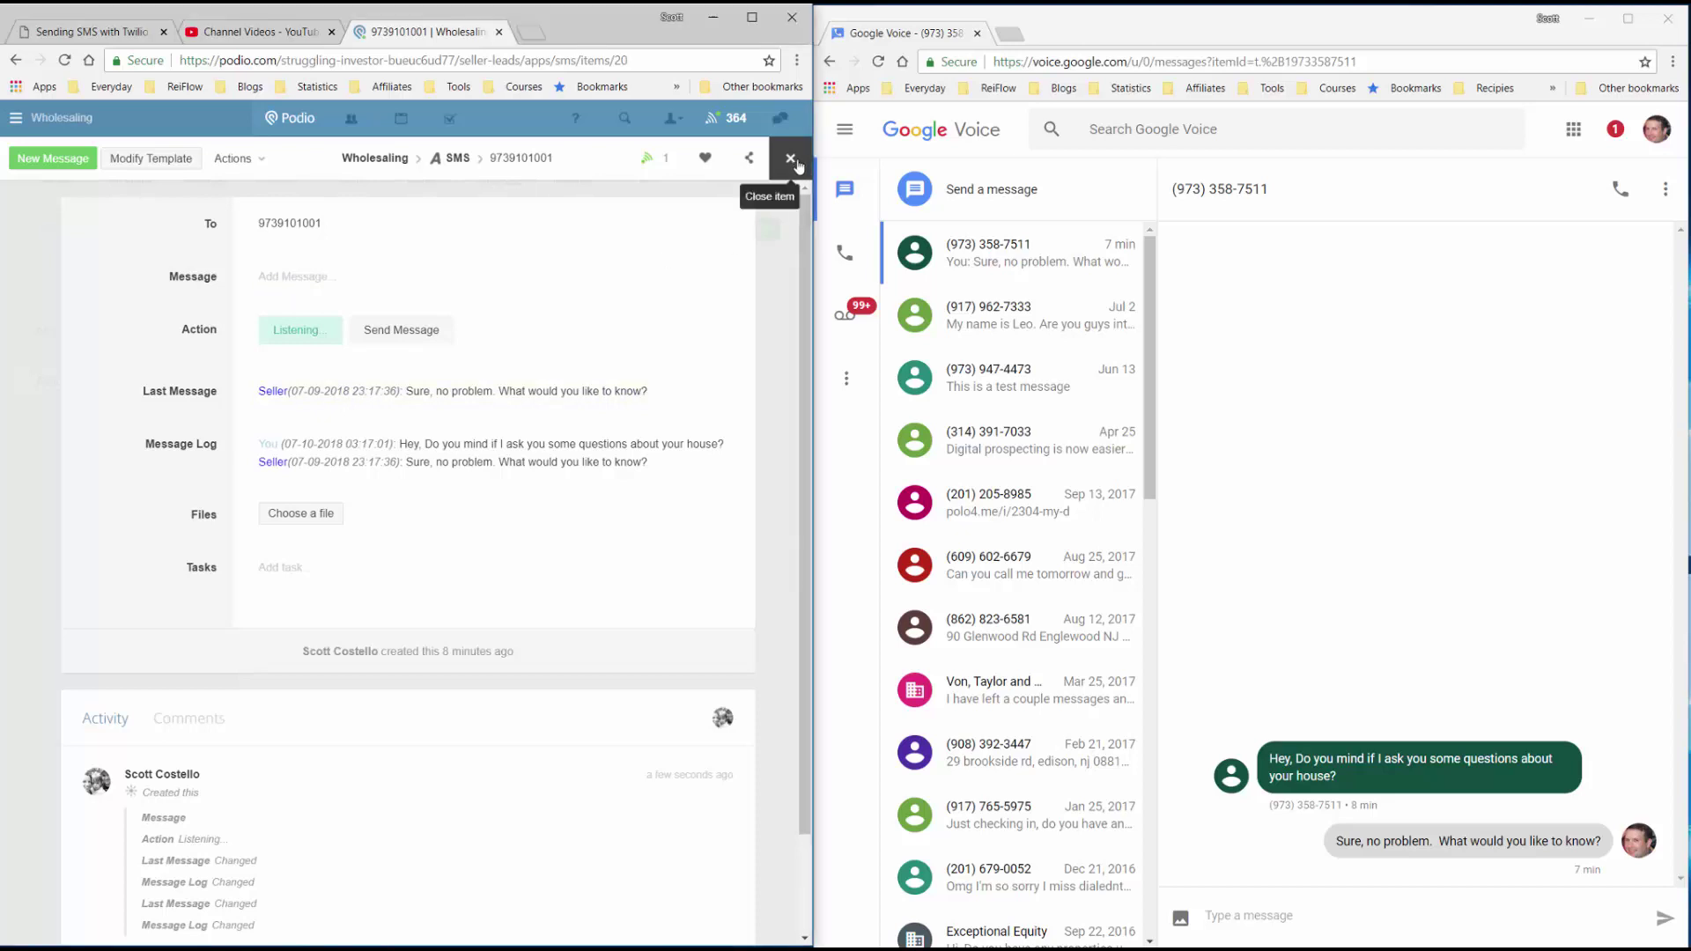
pyautogui.click(277, 230)
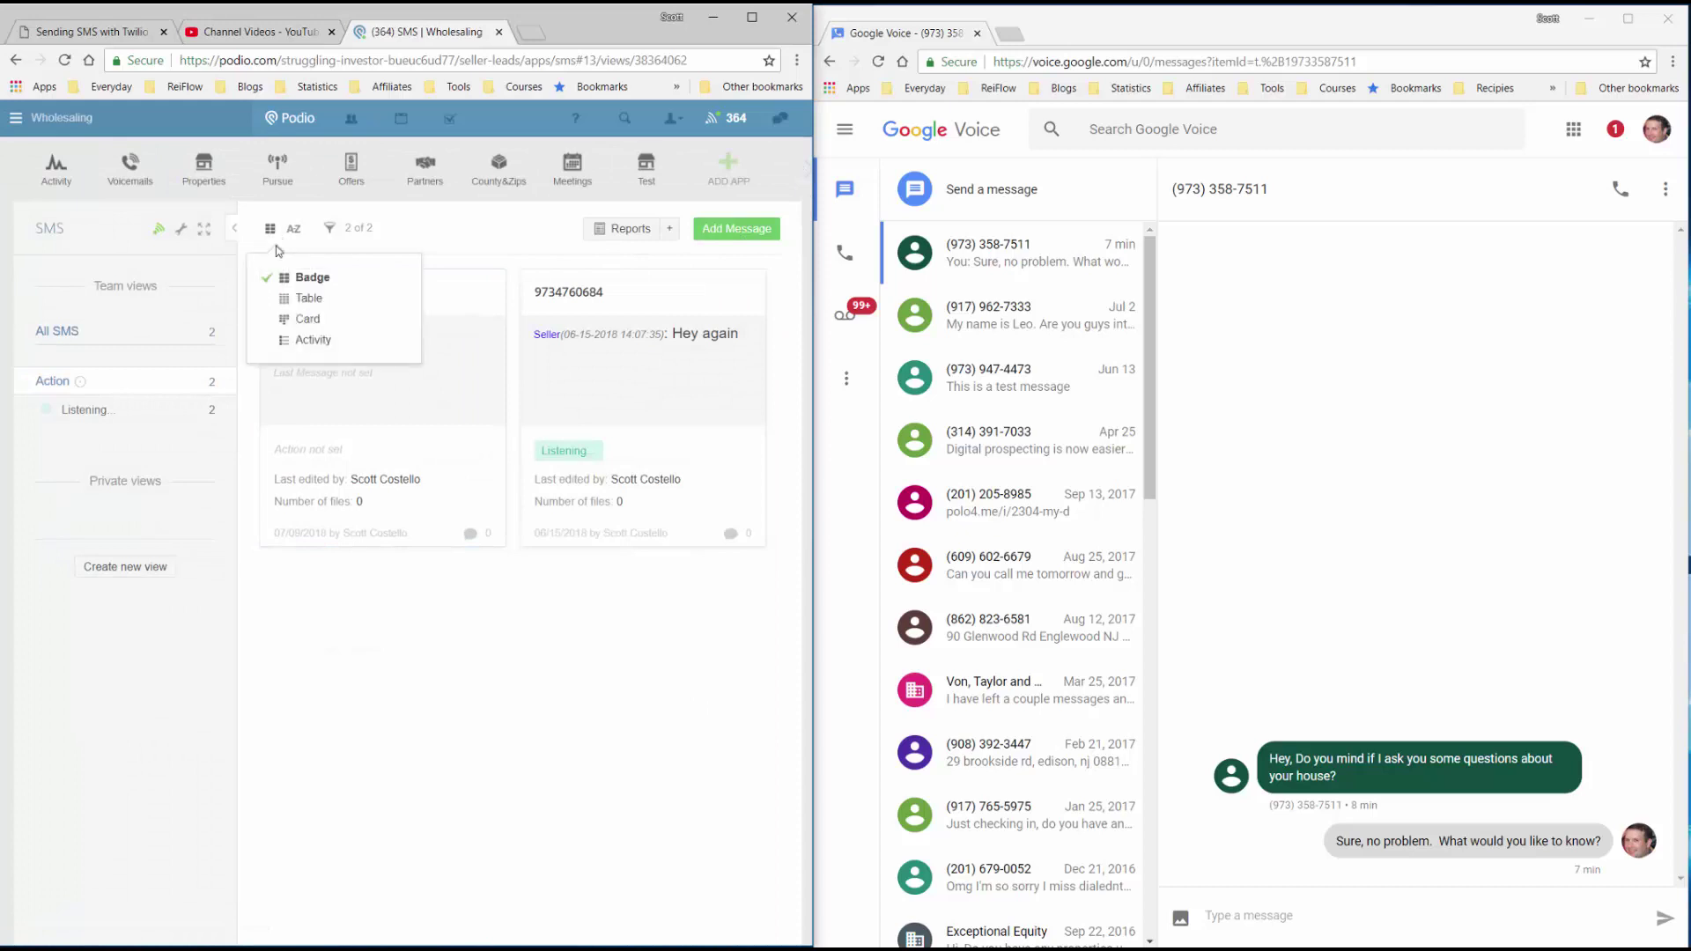
pyautogui.click(300, 298)
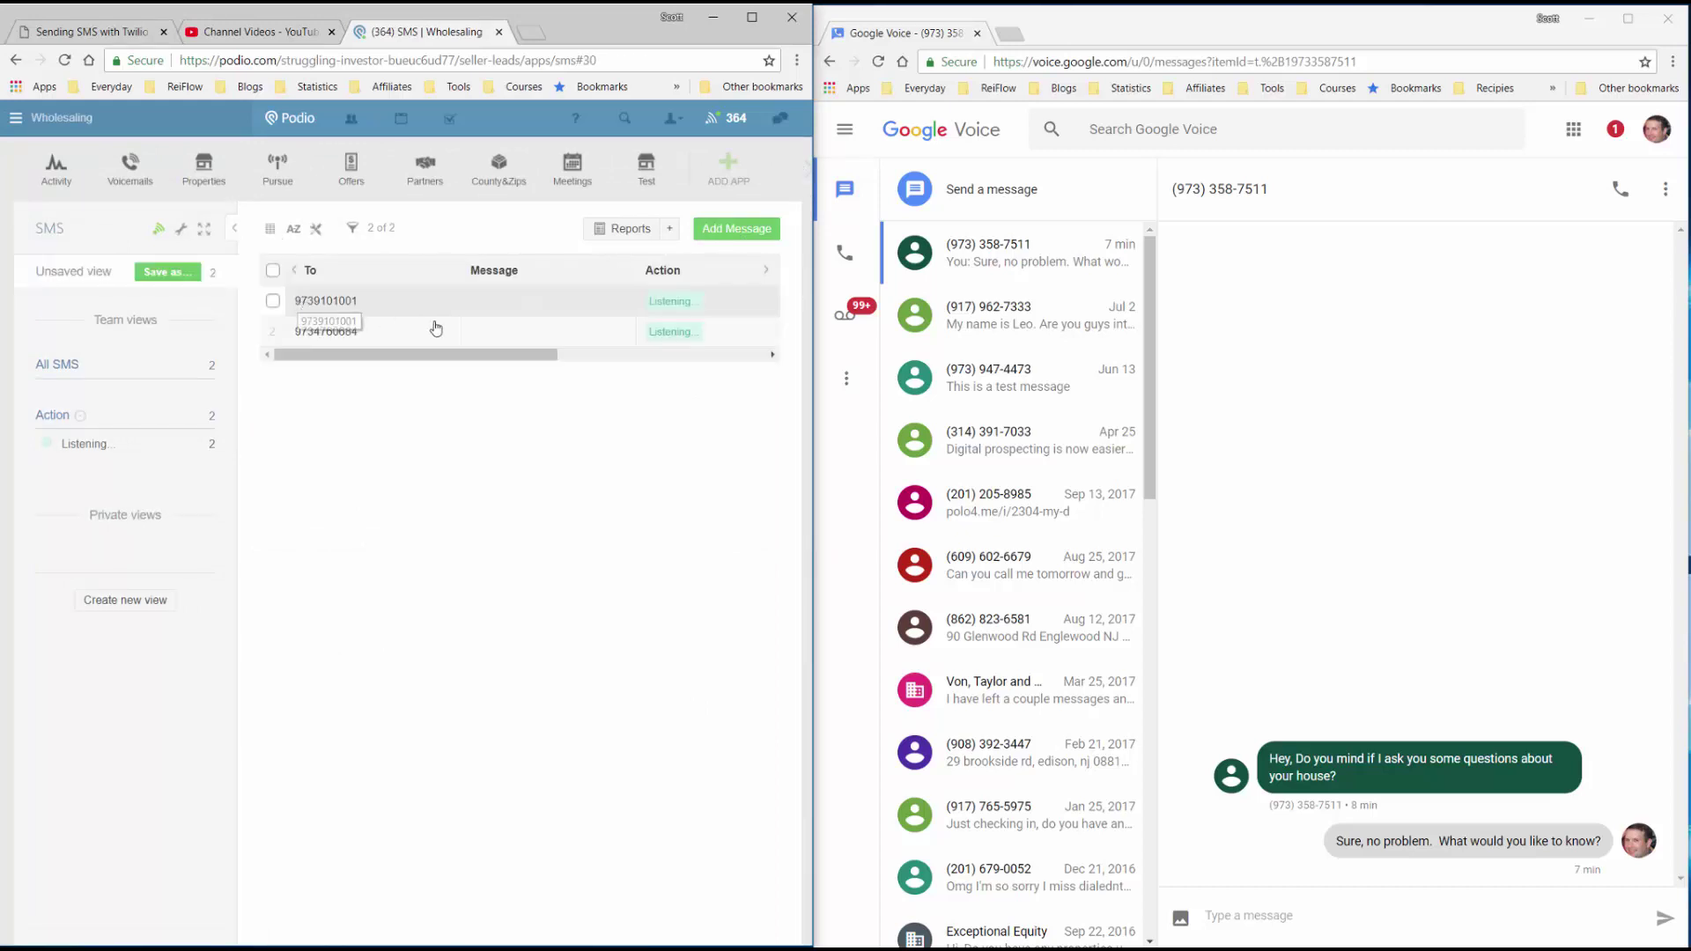
pyautogui.click(597, 355)
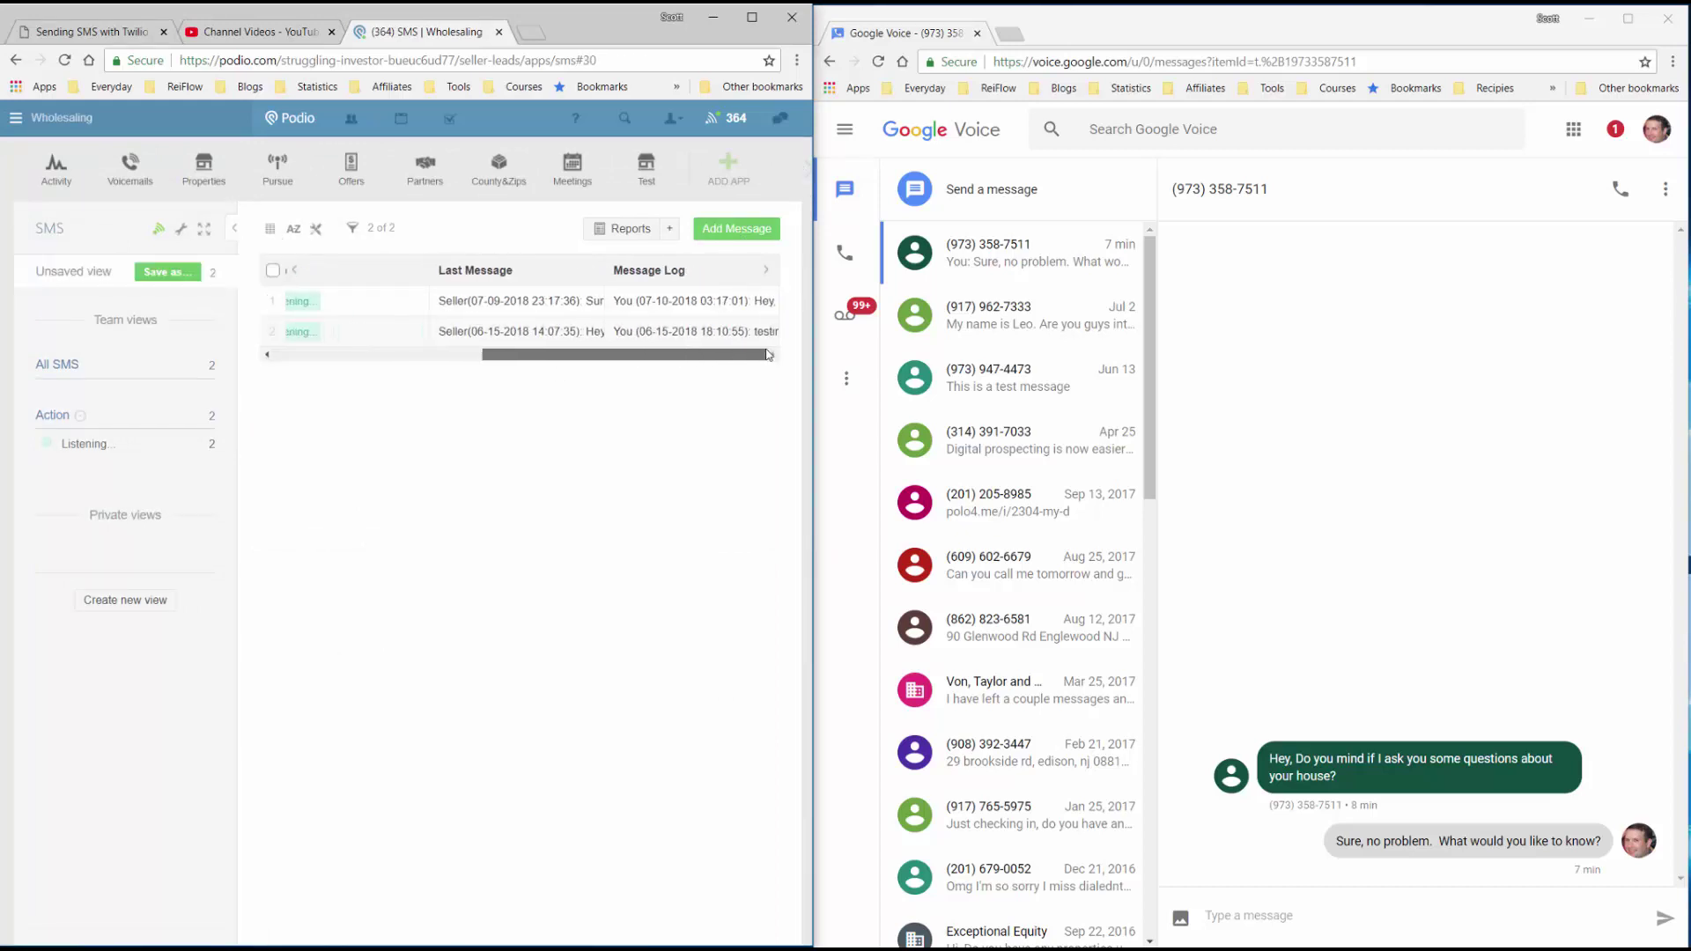
pyautogui.moveTo(766, 355); pyautogui.dragTo(558, 355)
pyautogui.click(352, 228)
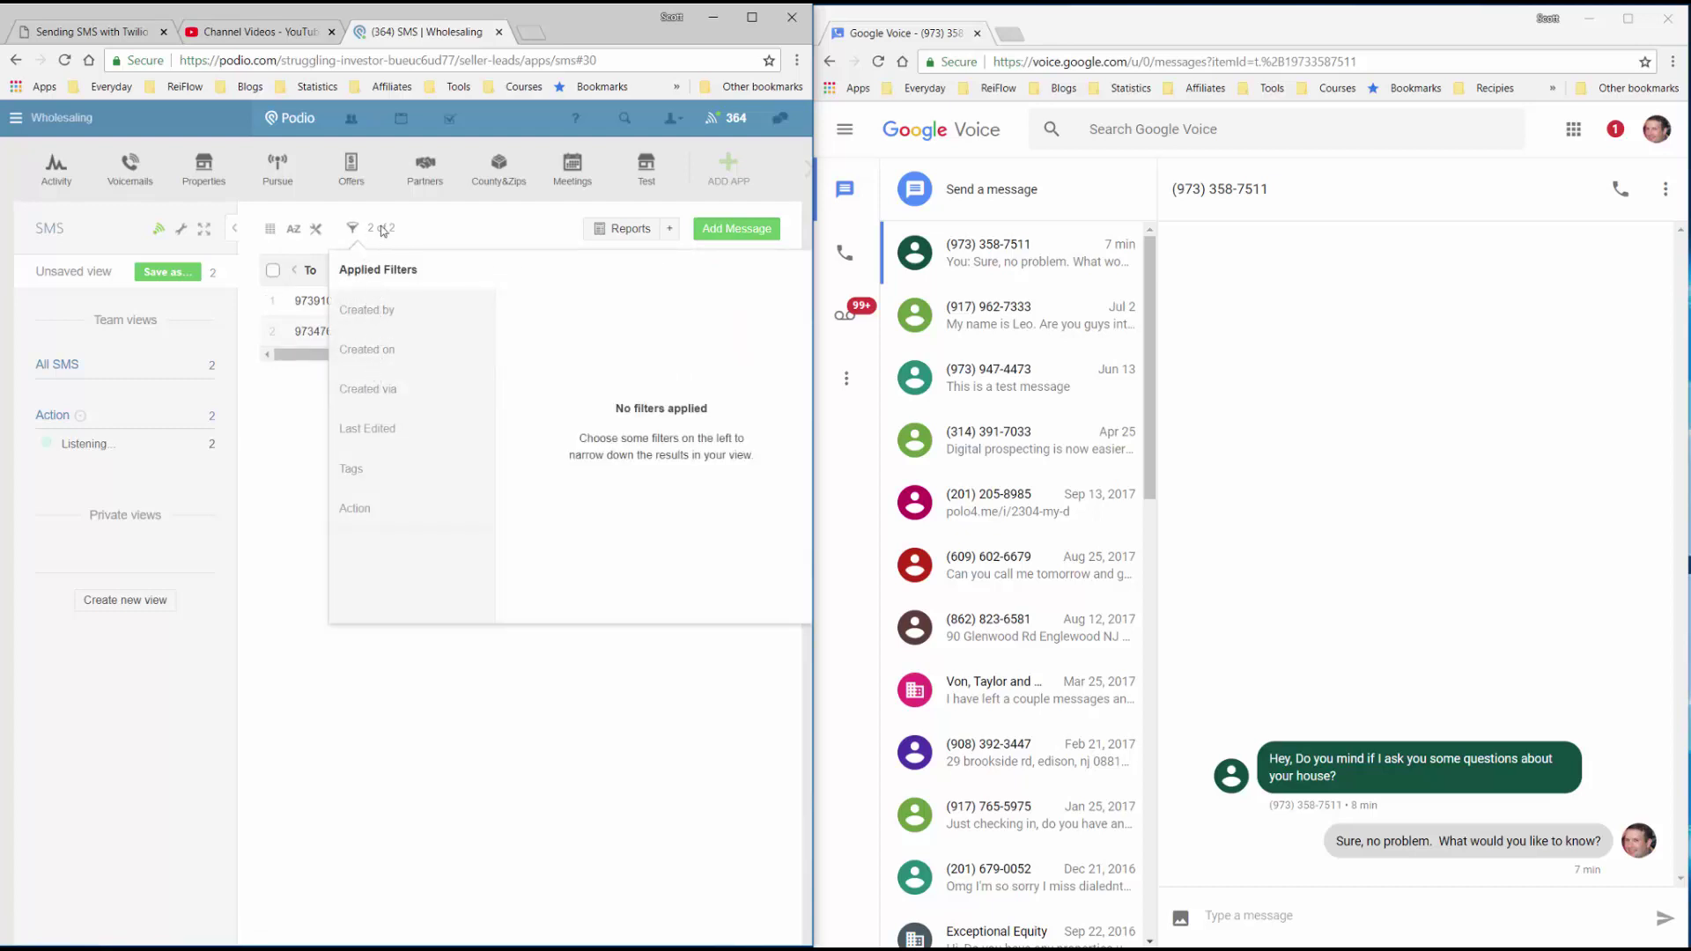
pyautogui.click(472, 220)
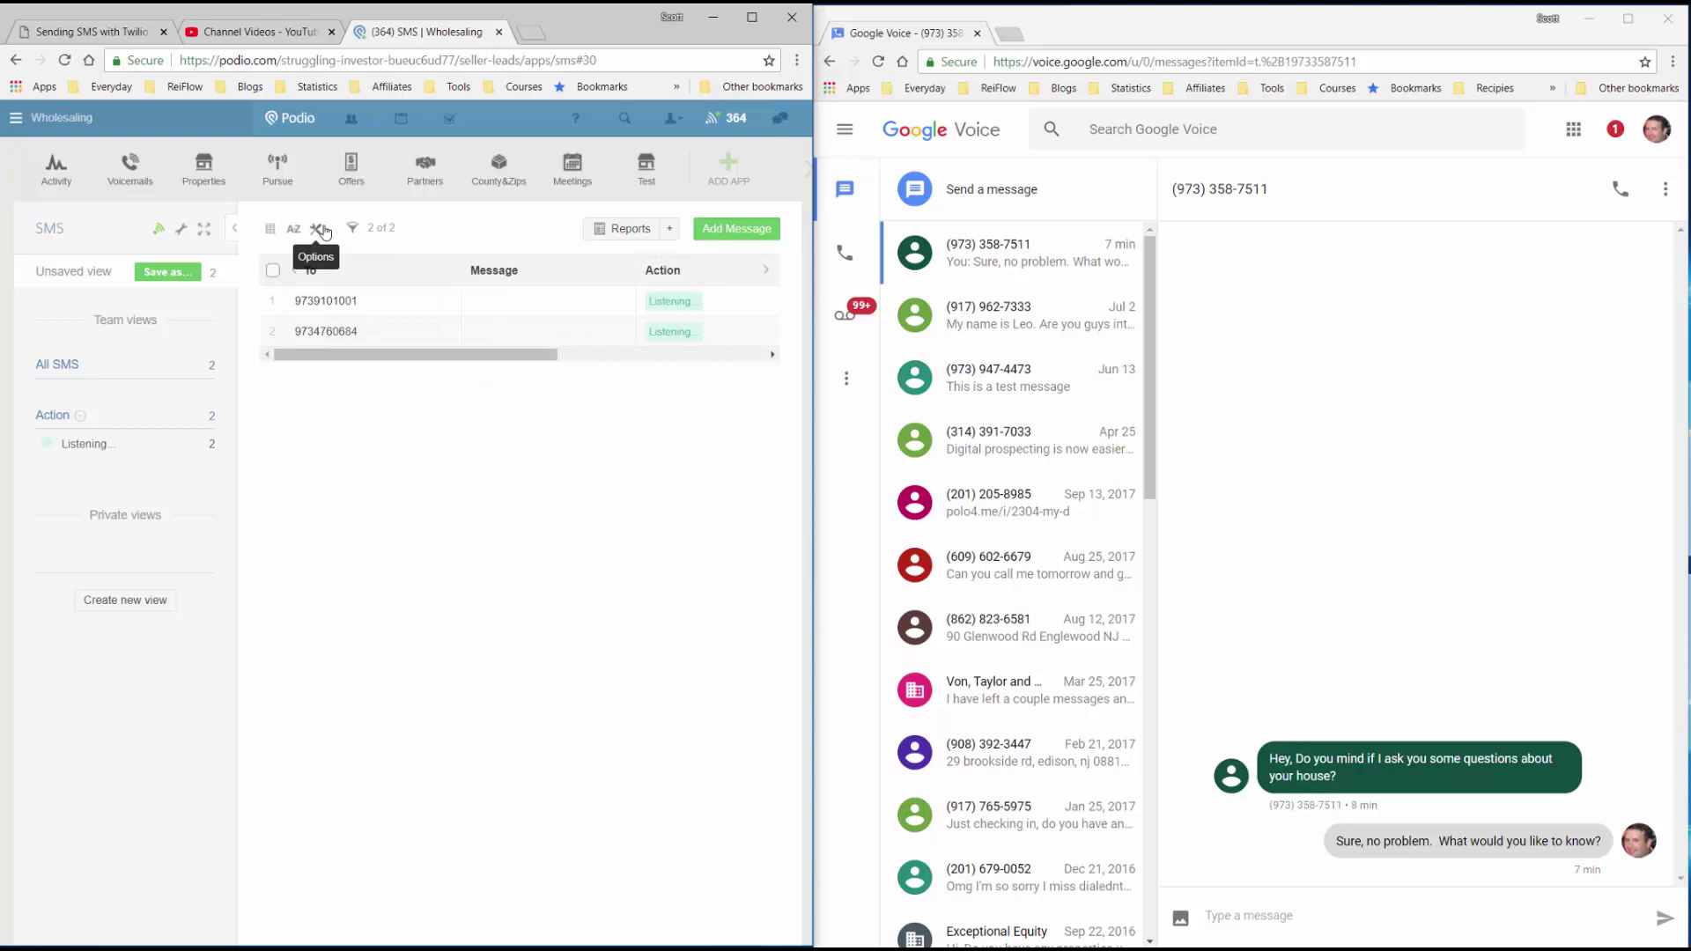
# Hide the Message, Action and Message Log columns, then widen Last Message and narrow To.
pyautogui.click(325, 232)
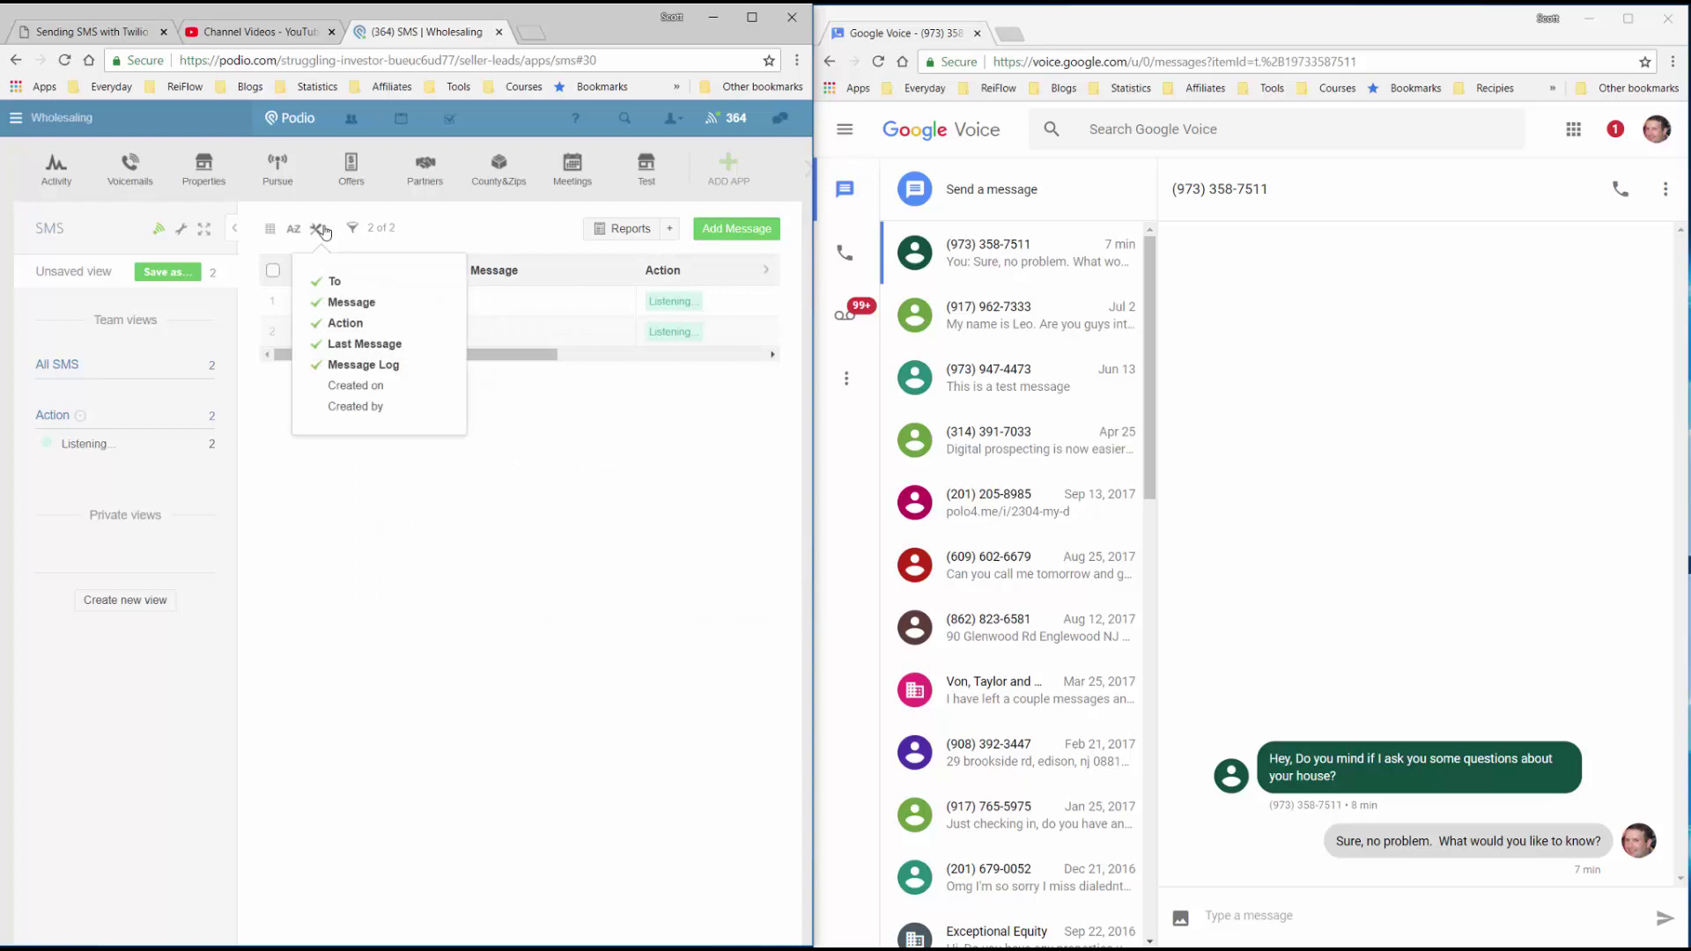
pyautogui.click(353, 303)
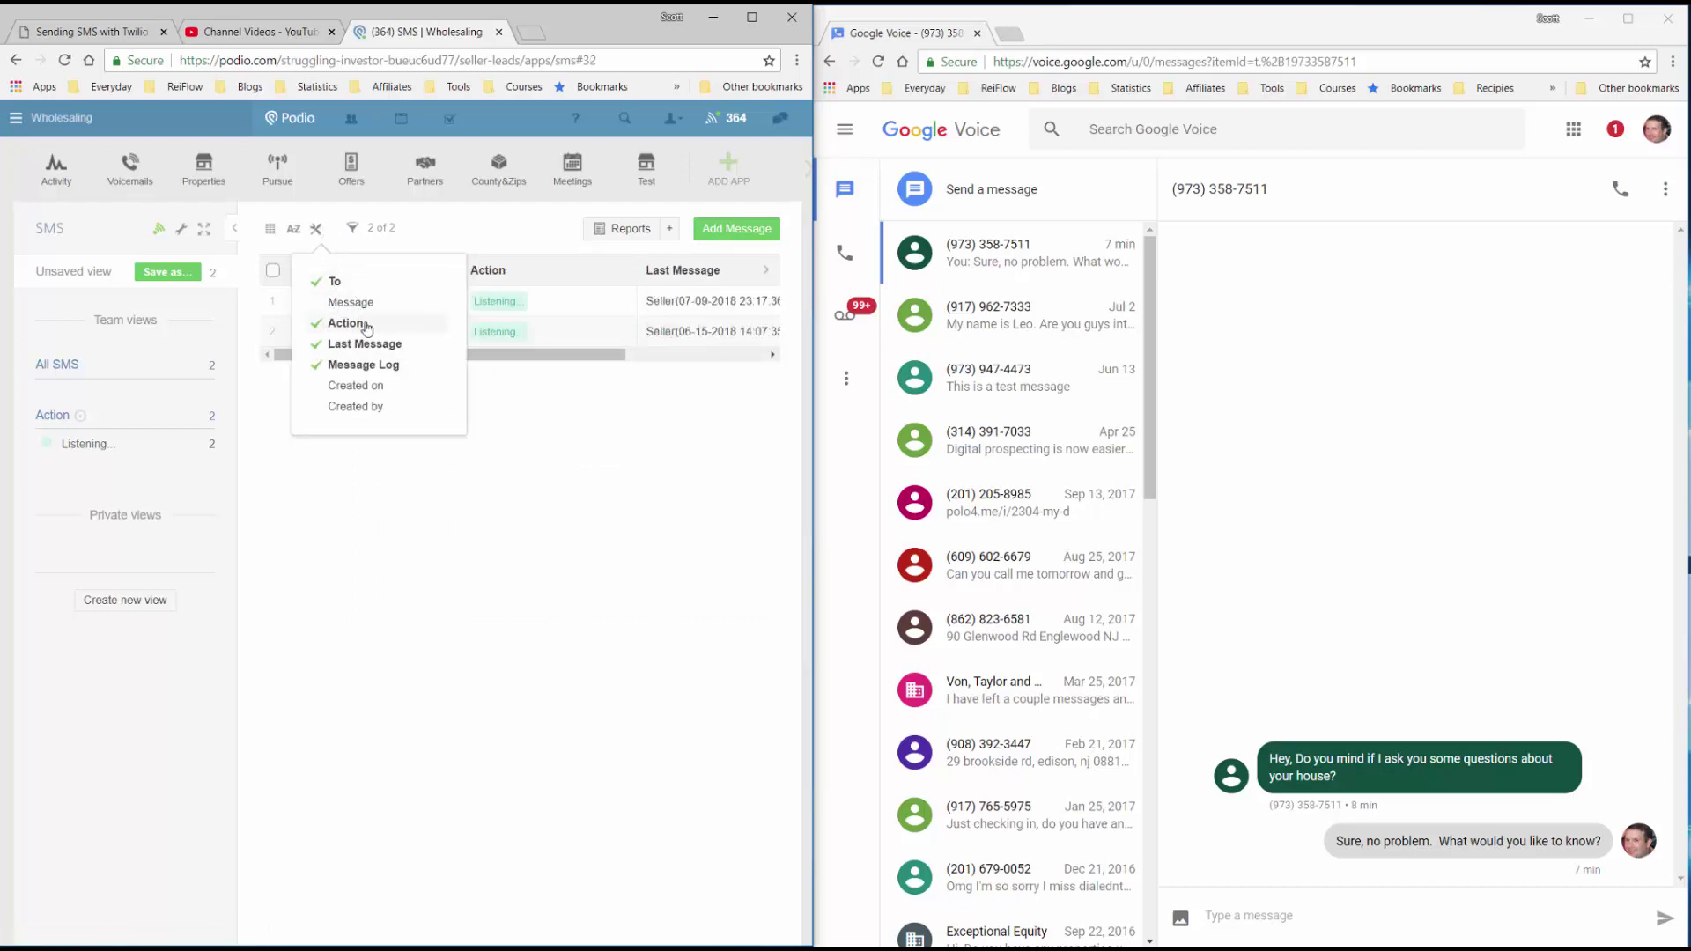
pyautogui.click(366, 326)
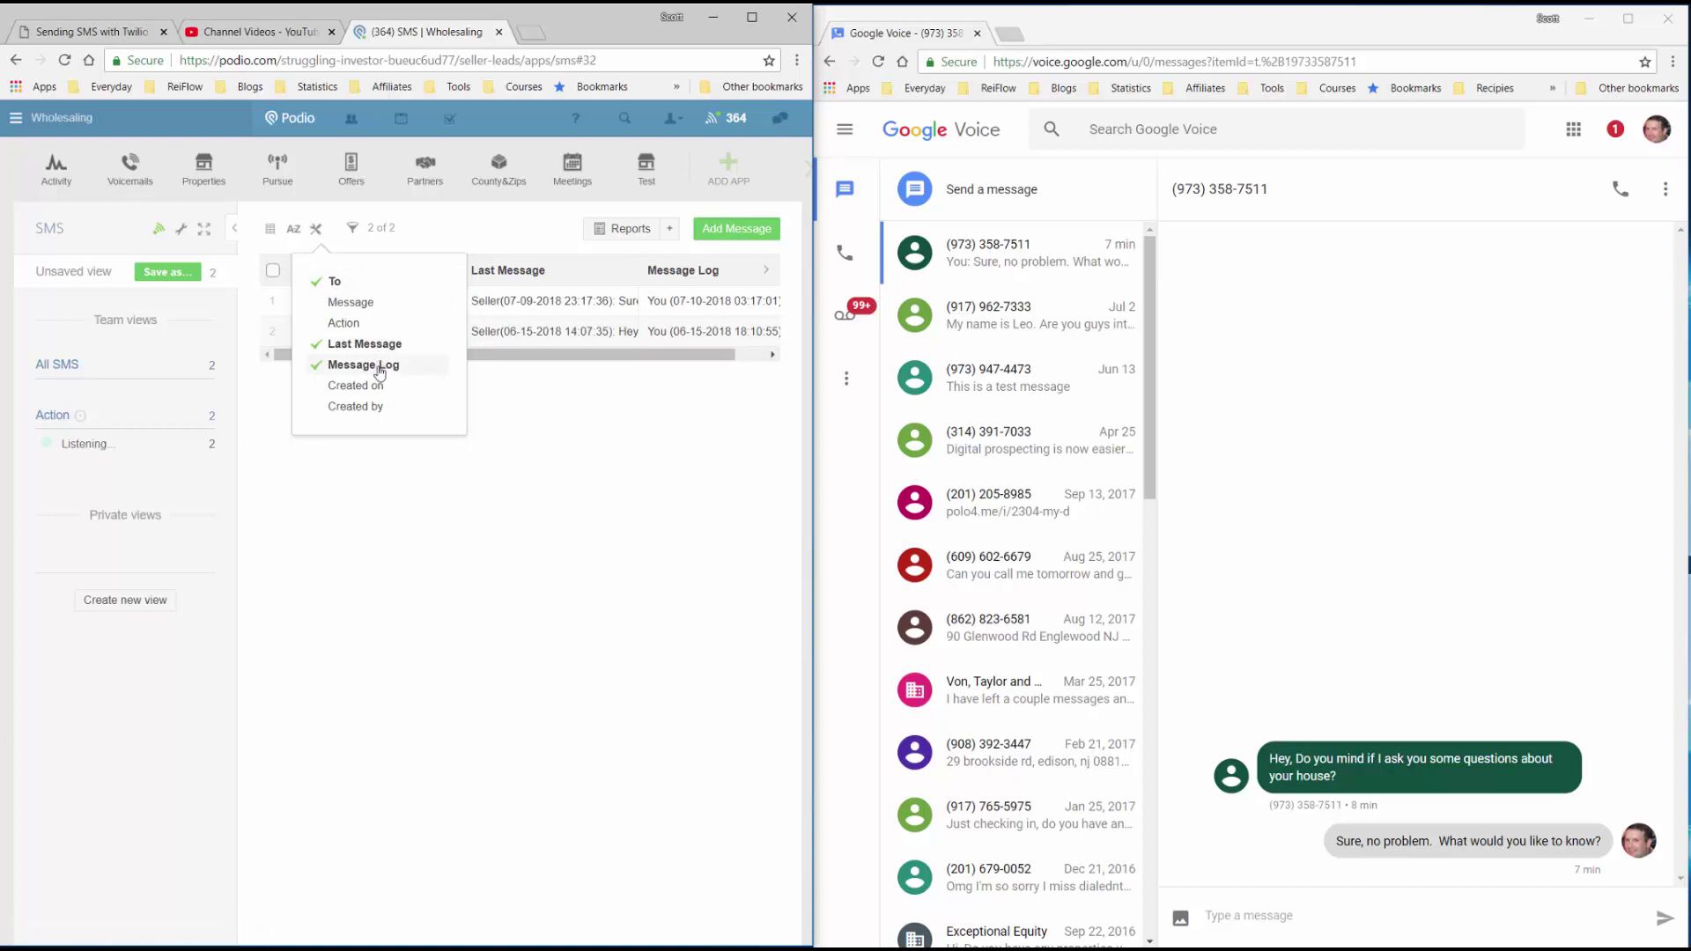
pyautogui.click(380, 366)
pyautogui.click(502, 369)
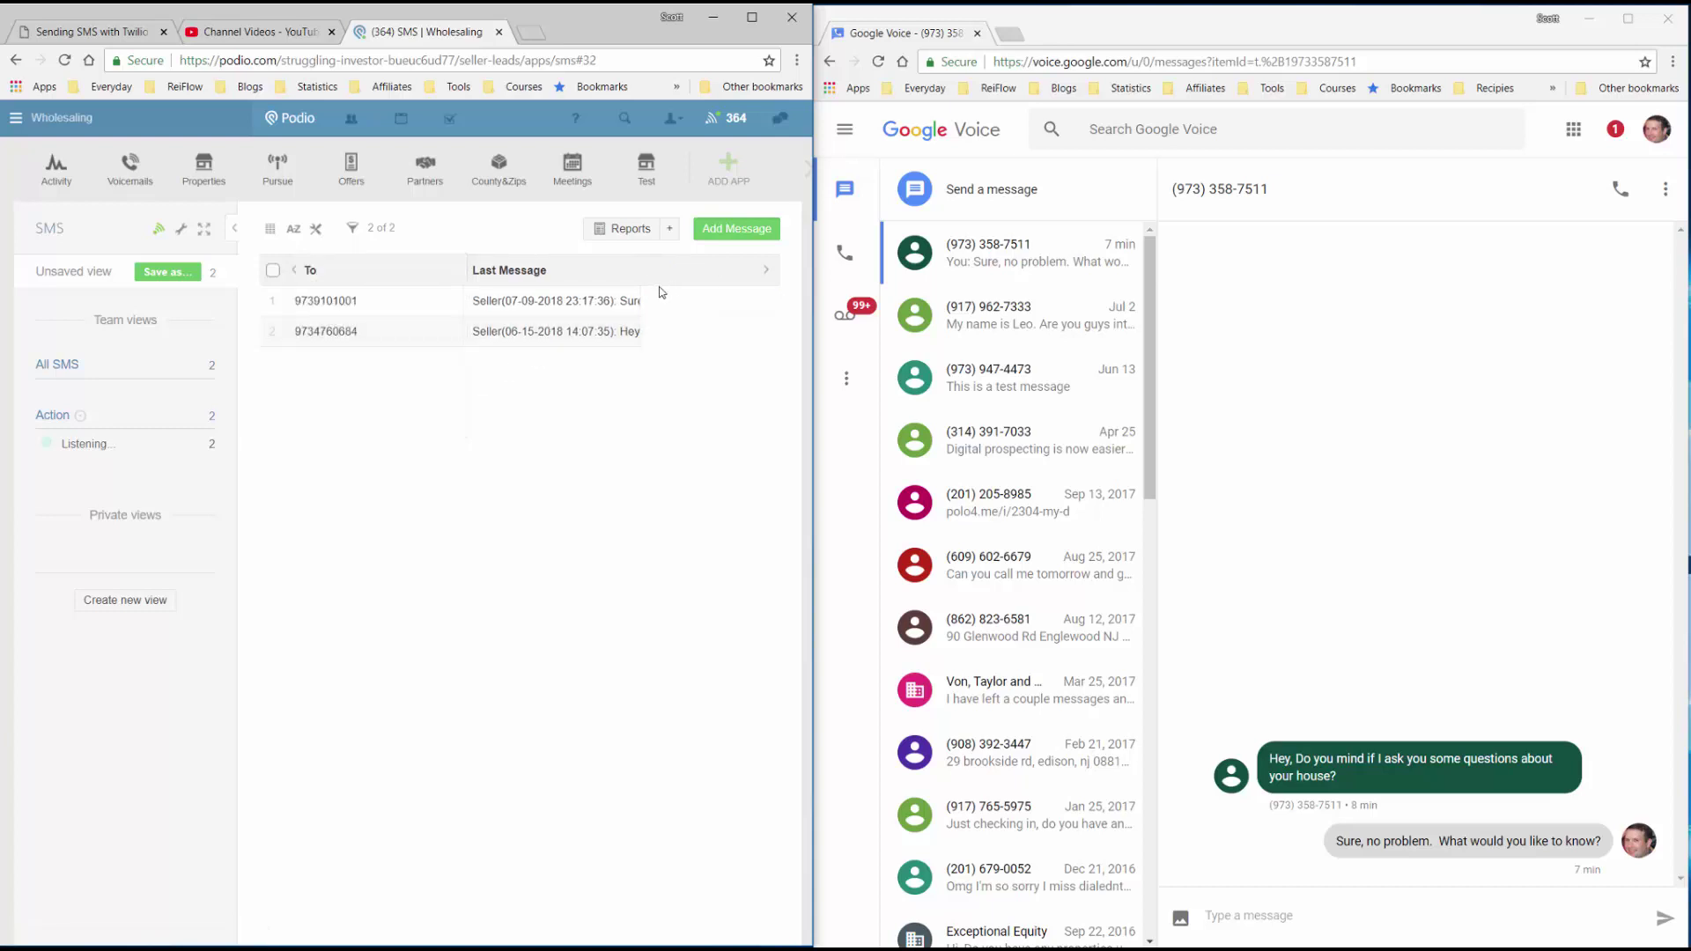
pyautogui.moveTo(639, 288); pyautogui.dragTo(757, 293)
pyautogui.moveTo(461, 298); pyautogui.dragTo(378, 291)
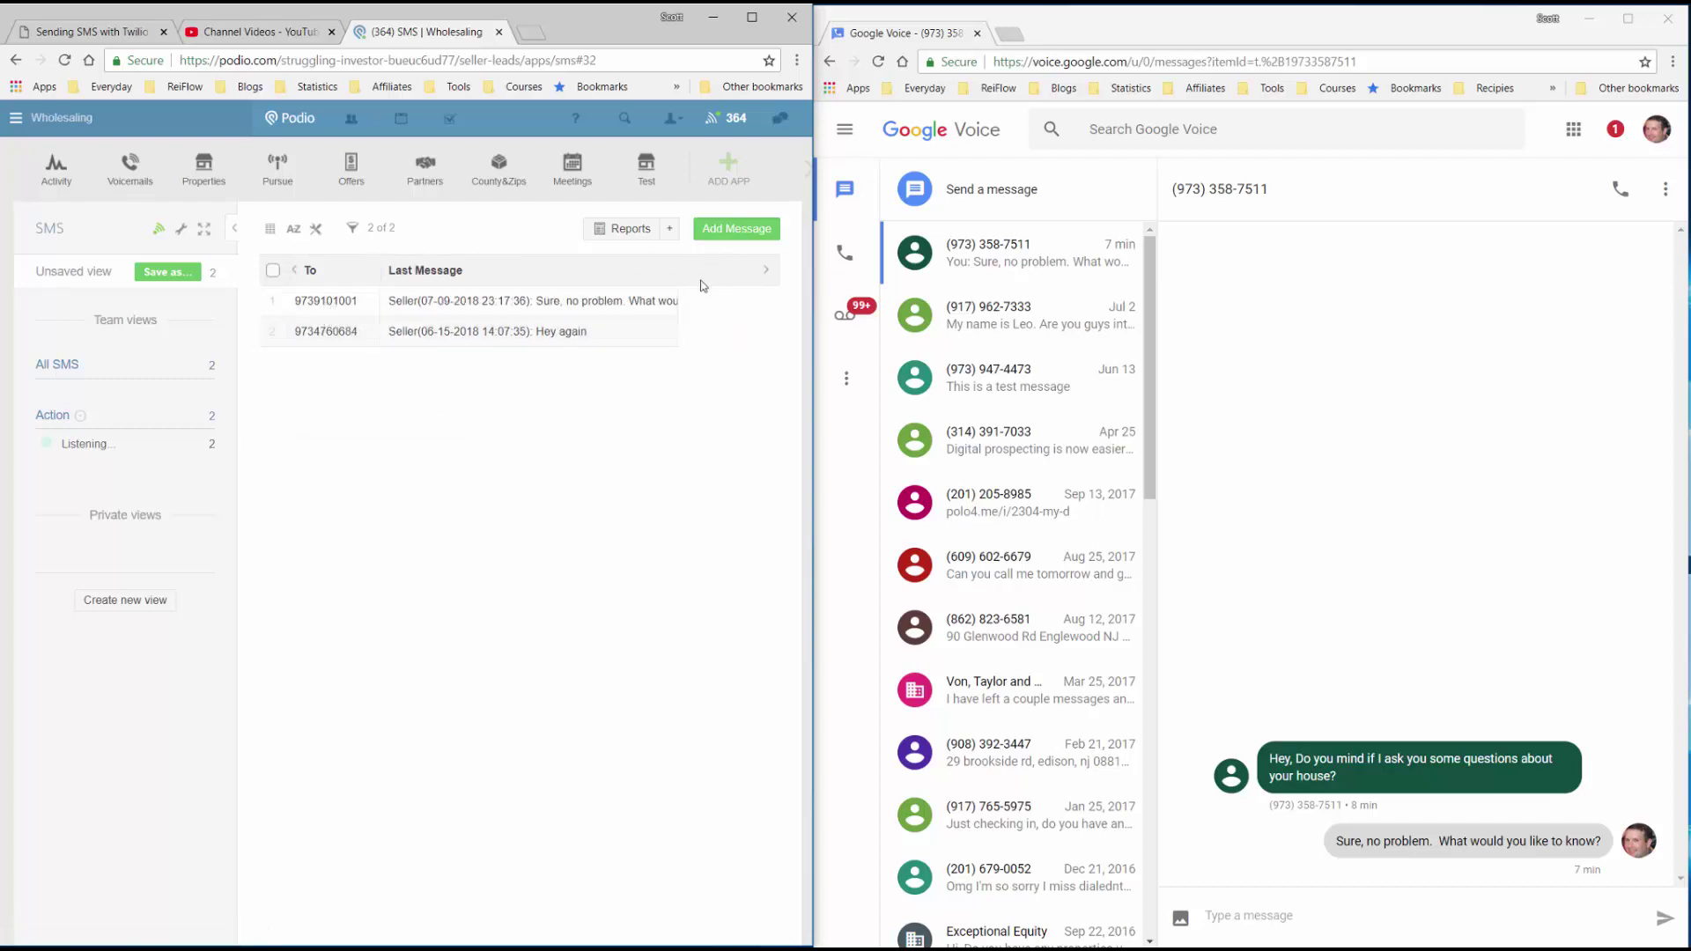
pyautogui.moveTo(679, 291); pyautogui.dragTo(756, 290)
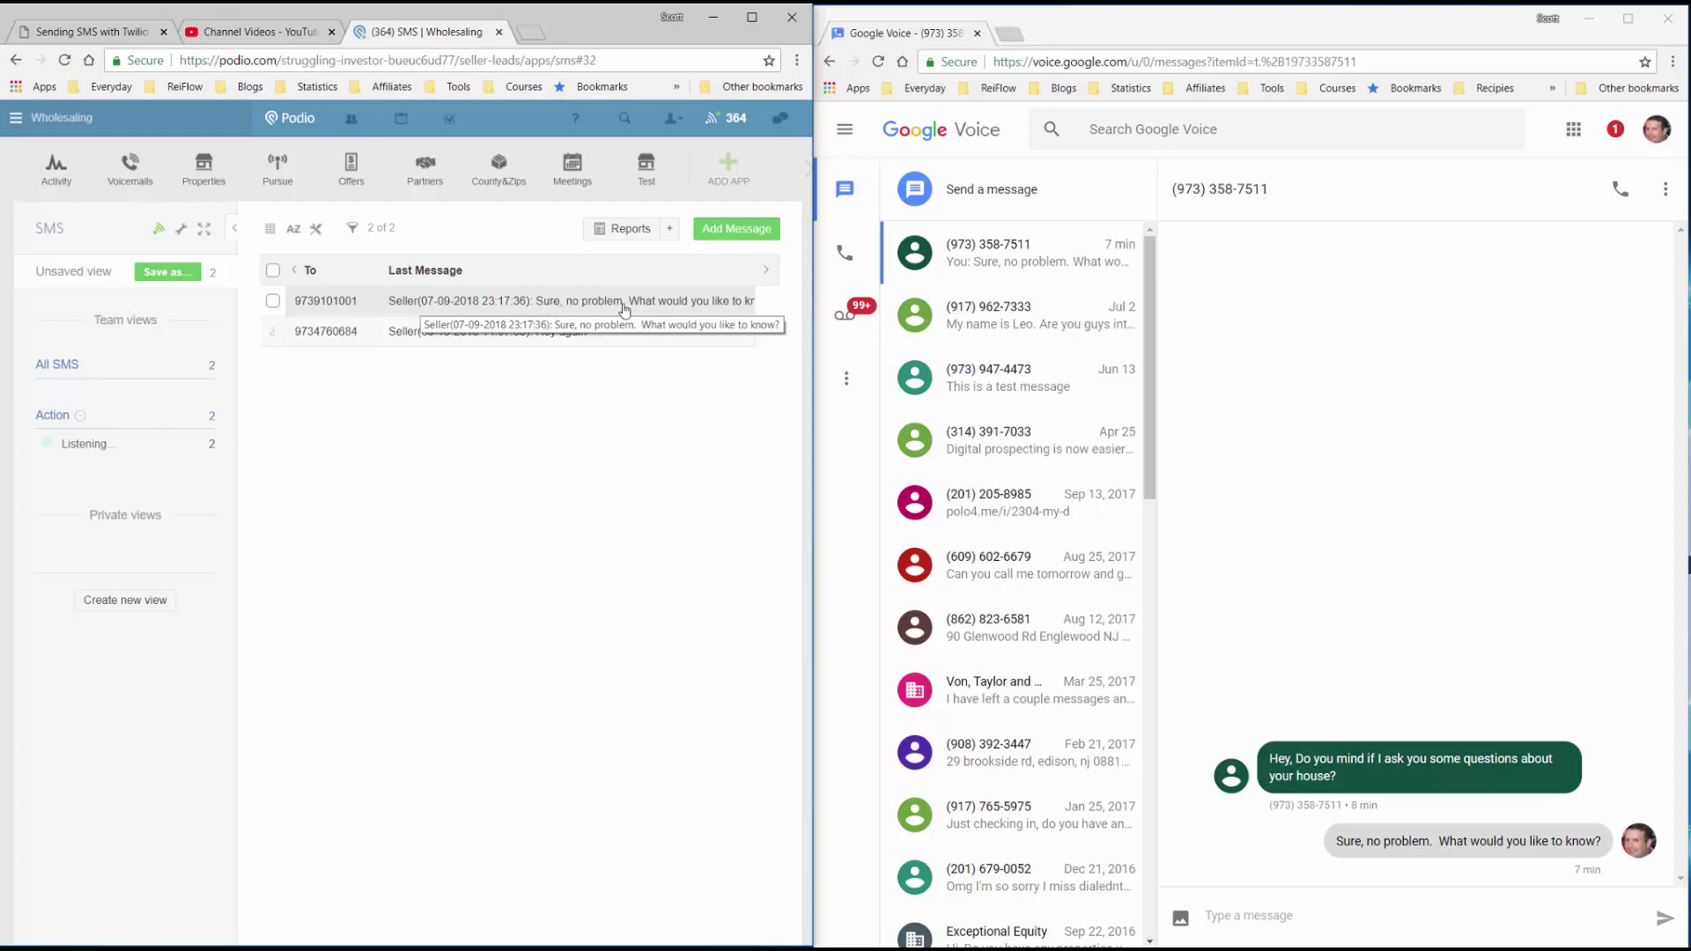
# From the seller's SMS item, send the message 'Does your house have a pool?'.
pyautogui.click(348, 312)
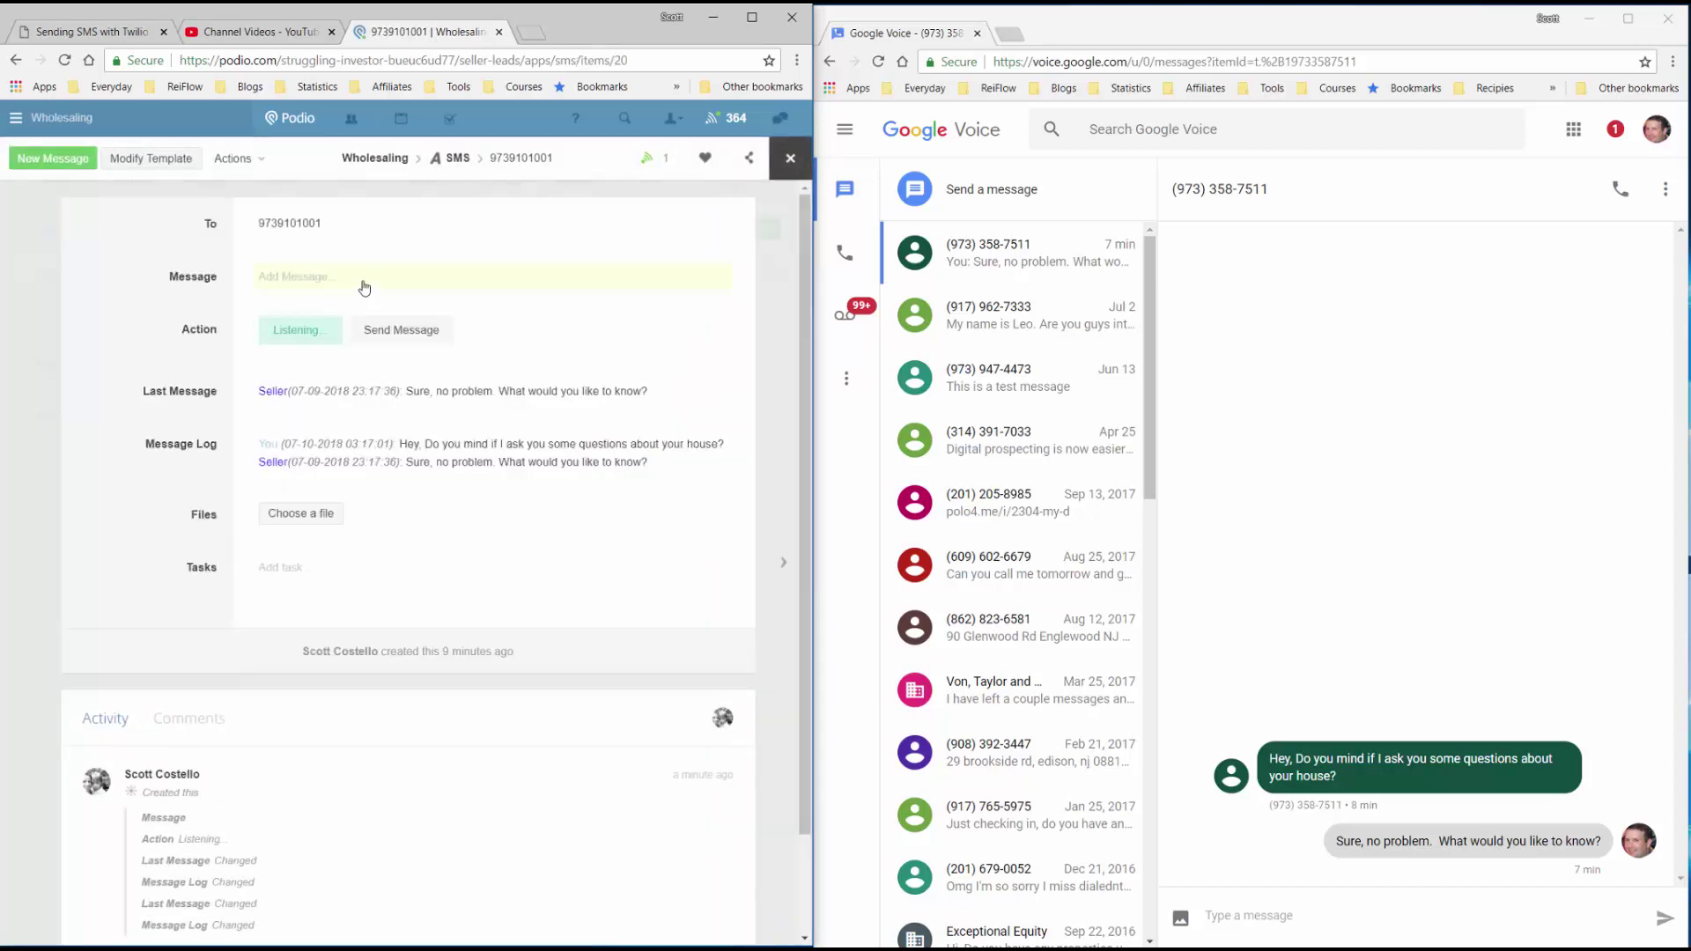
pyautogui.click(365, 278)
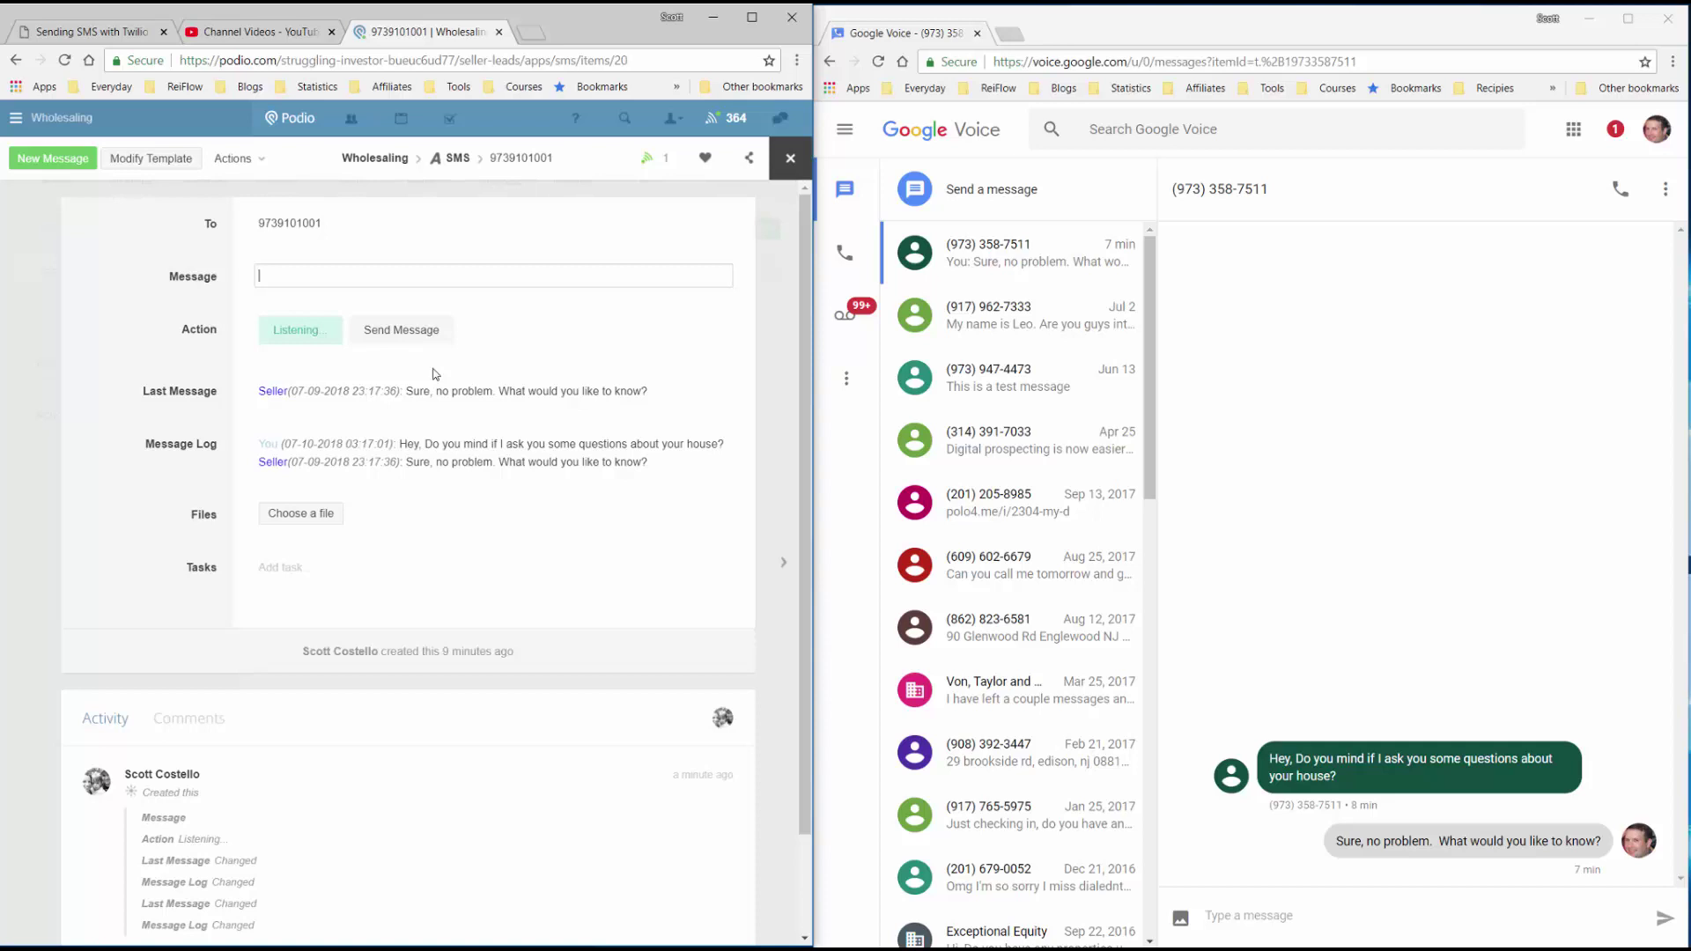
pyautogui.write('Does you h')
pyautogui.write(' house ha')
pyautogui.write('ve')
pyautogui.write(' a pool?')
pyautogui.click(423, 334)
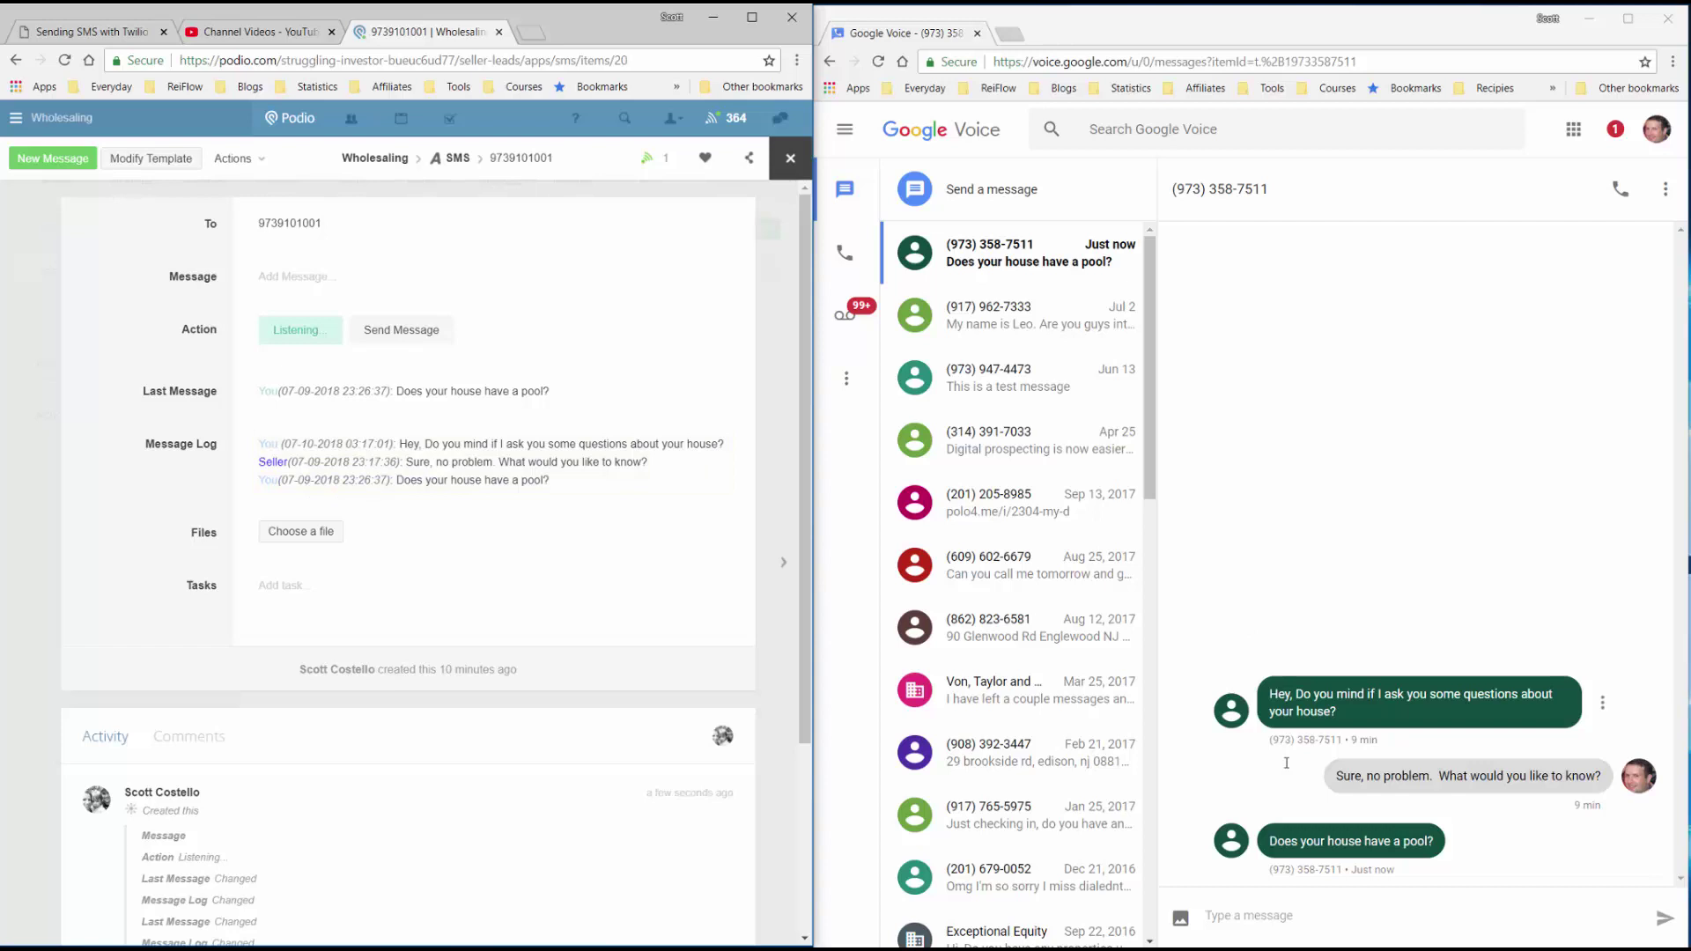
# Send the Google Voice reply 'No, it does not. But it used to have an above ground pool that we took out.'.
pyautogui.click(1321, 913)
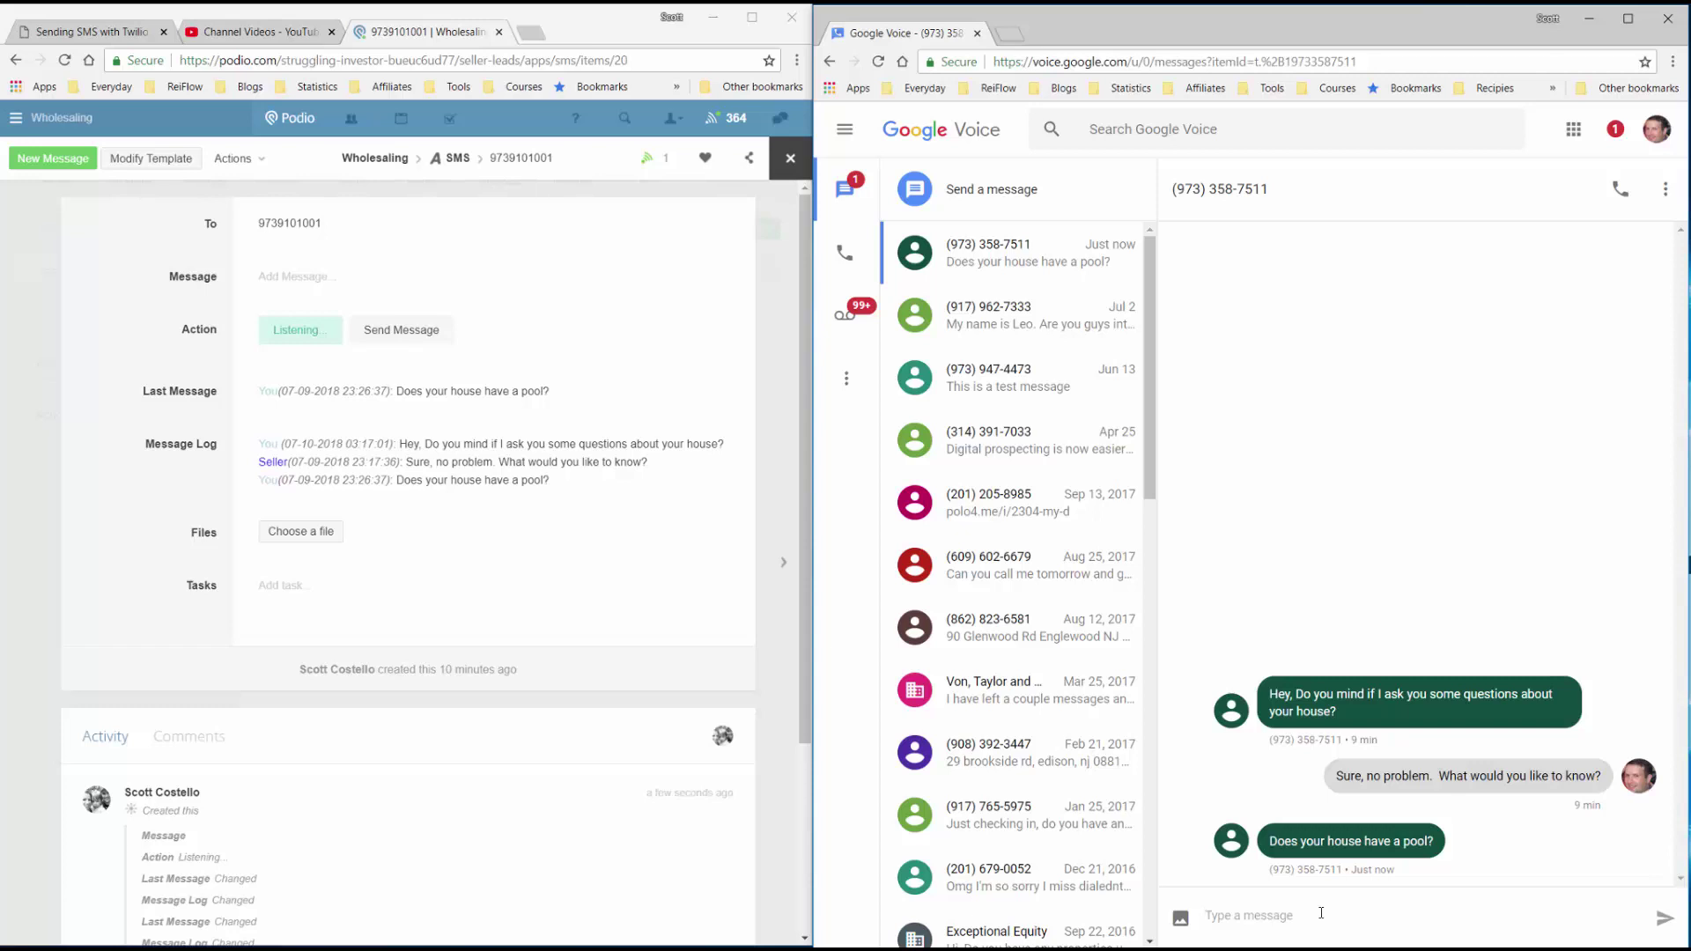
pyautogui.write('No, it does not.  But it use')
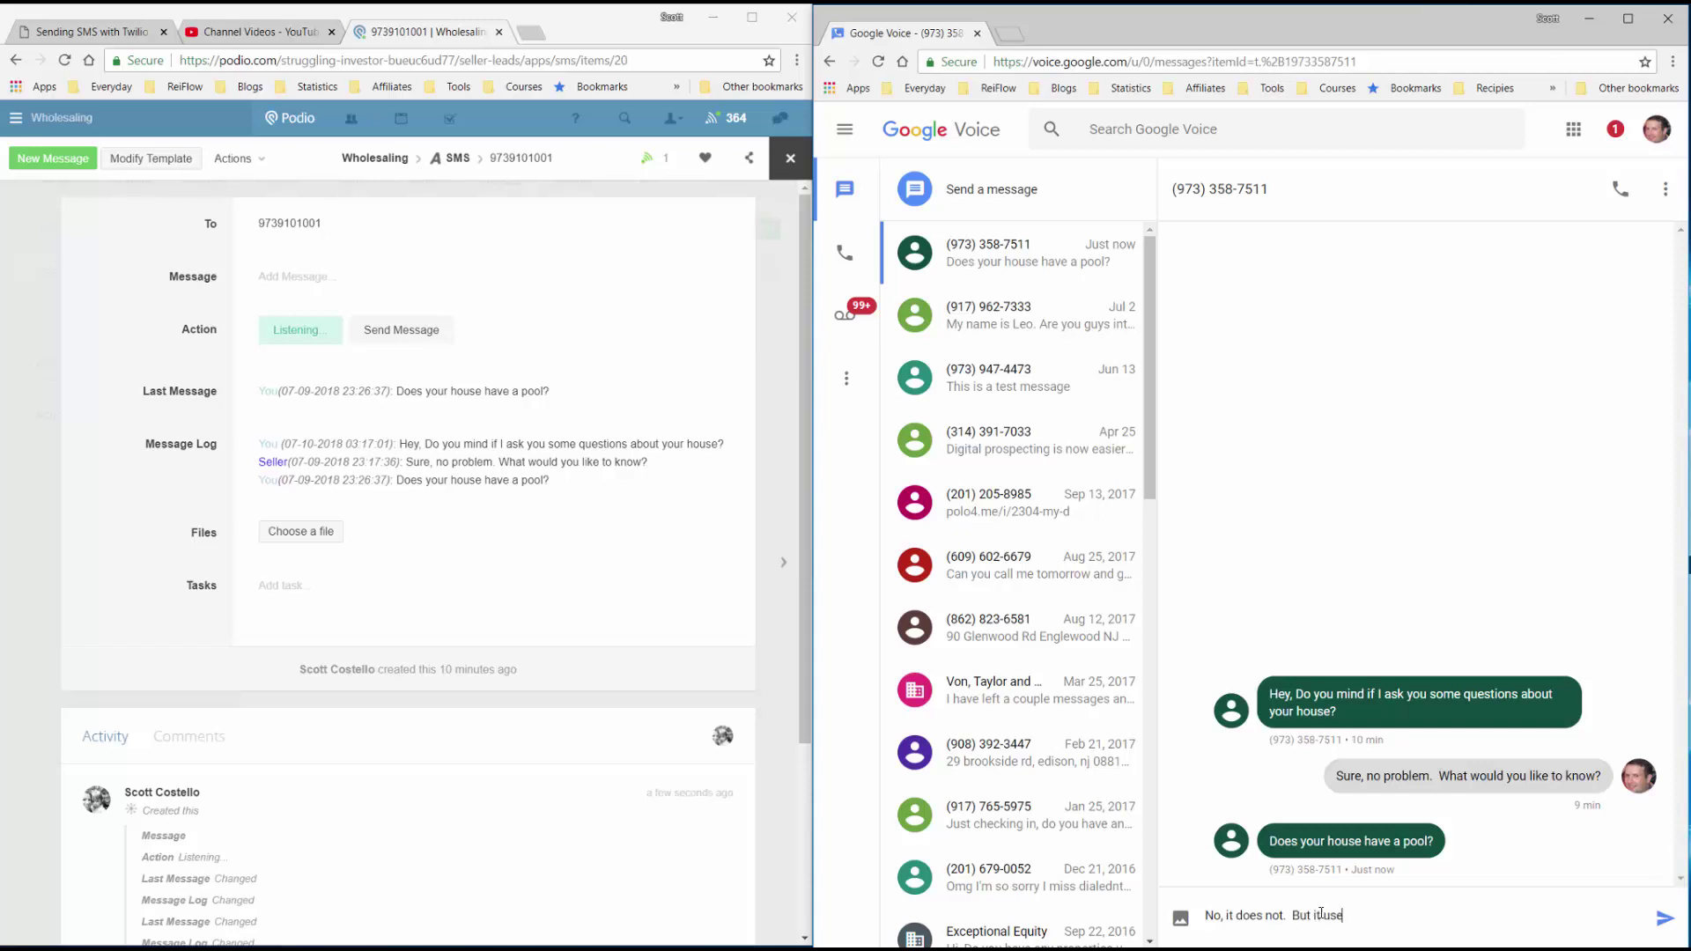
pyautogui.write('d to have an above ground pool that we')
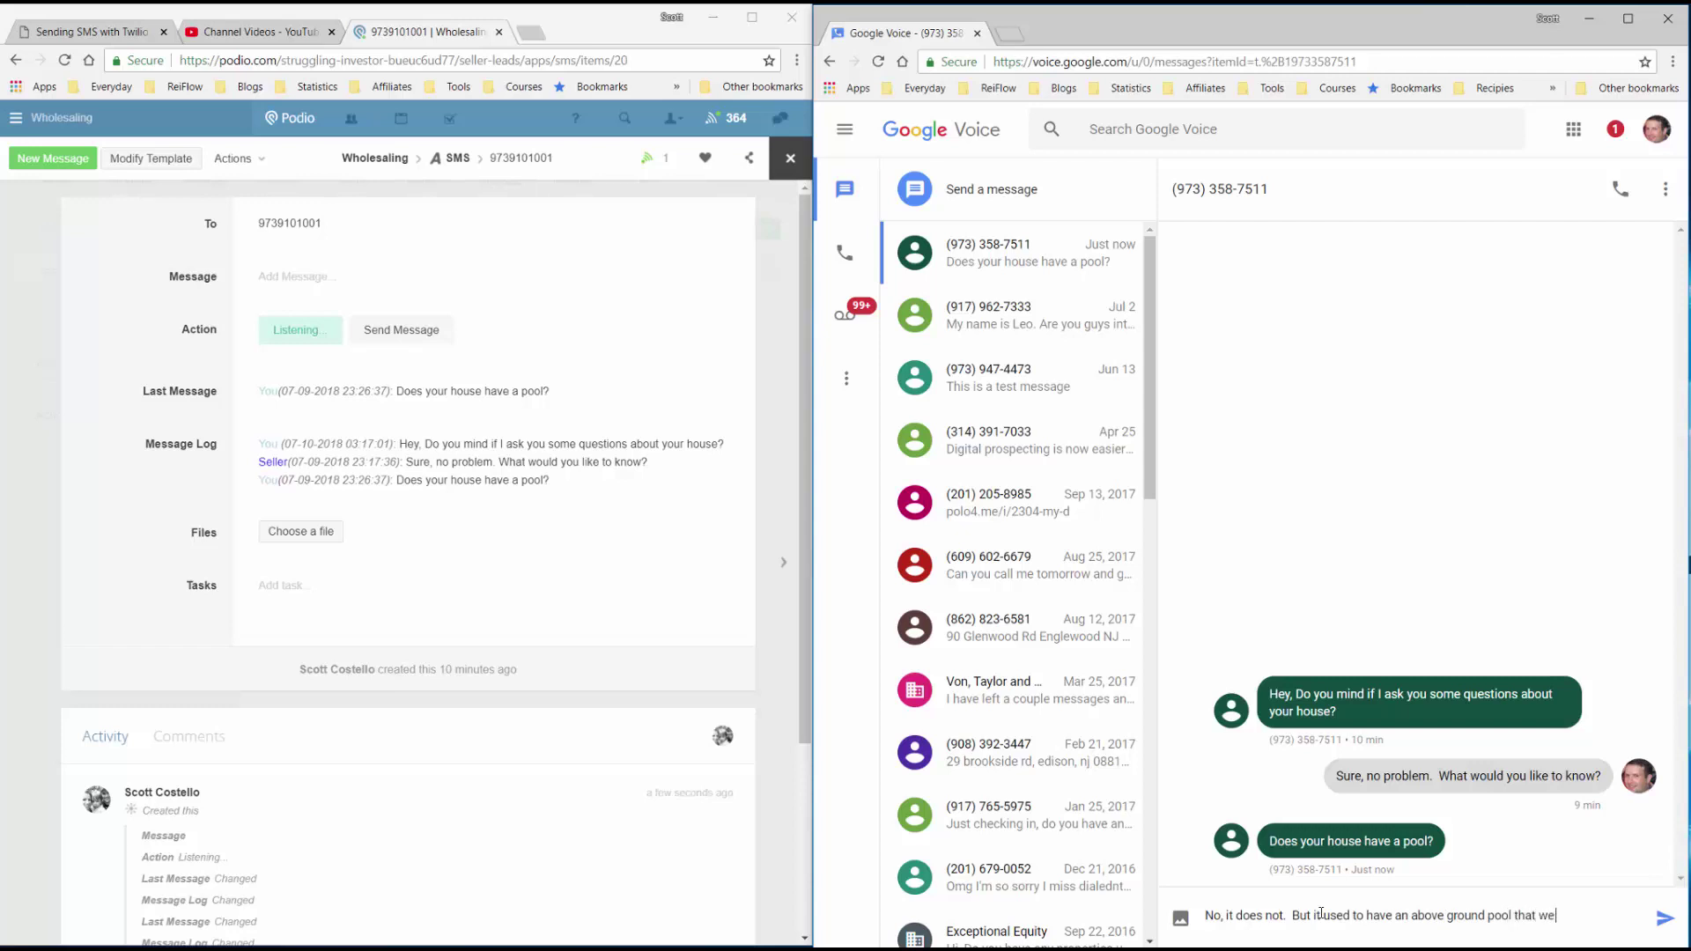
pyautogui.write(' took out.')
pyautogui.press('Return')
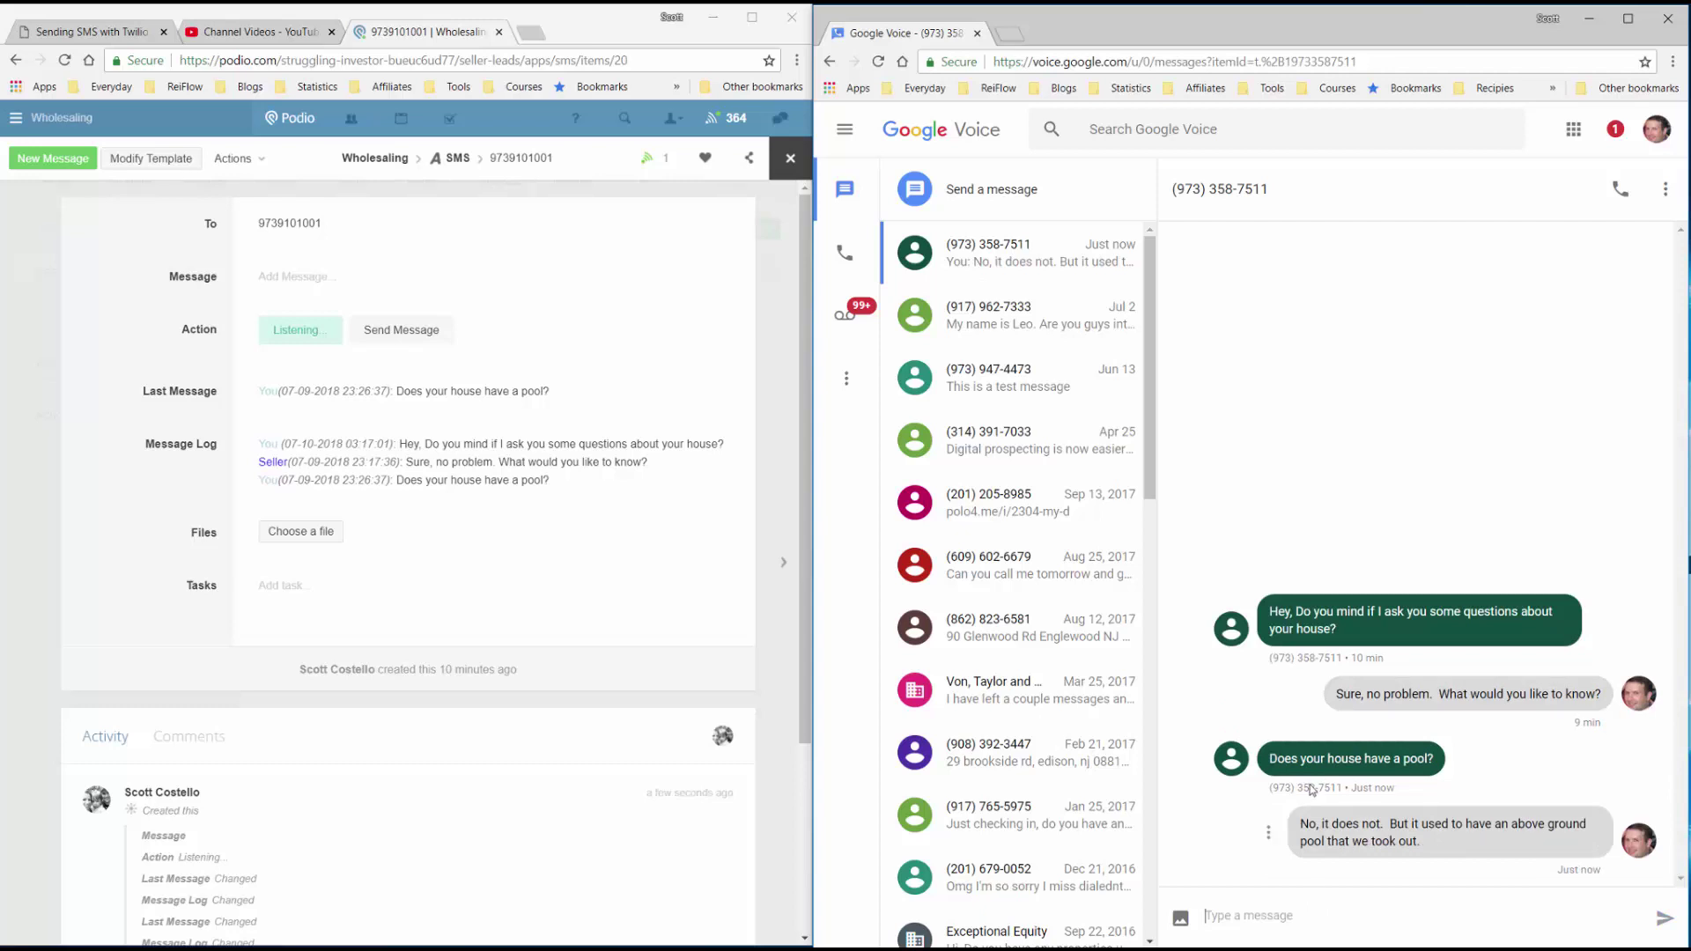